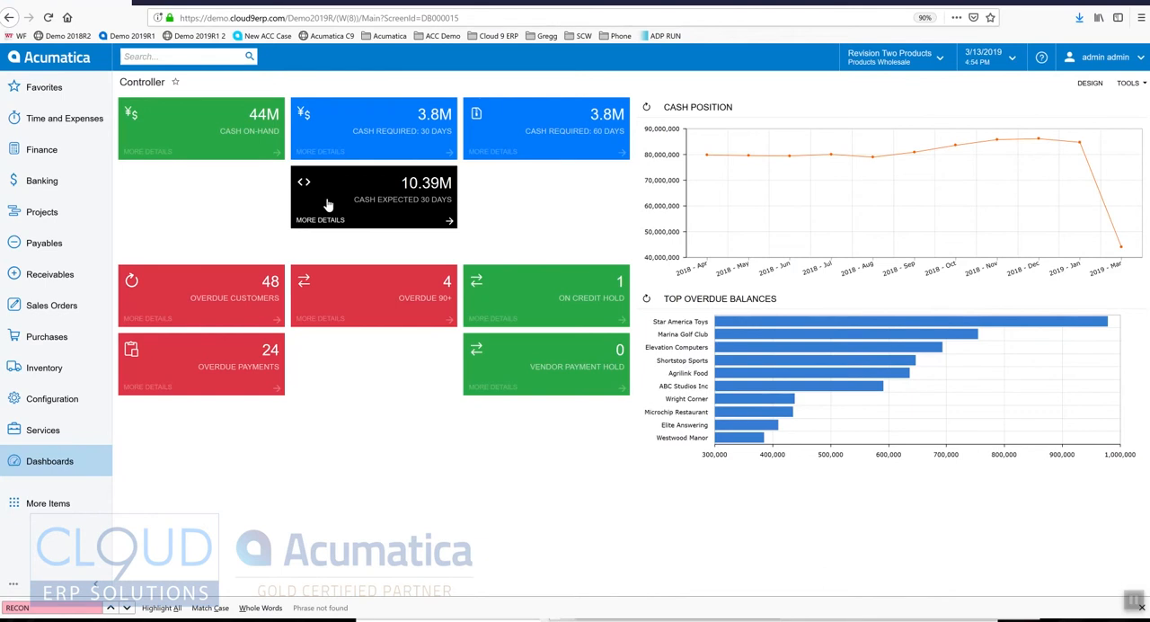
Step: Run the Profit & Loss financial statement for period 12-2016 on the ACTUAL ledger
click(42, 155)
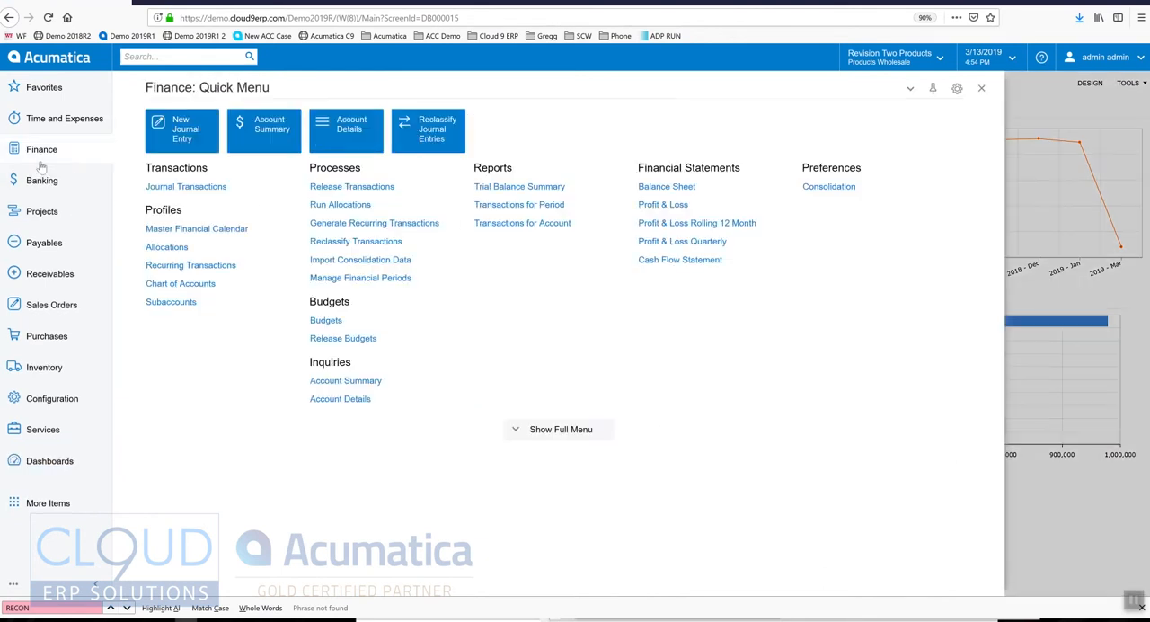
click(675, 205)
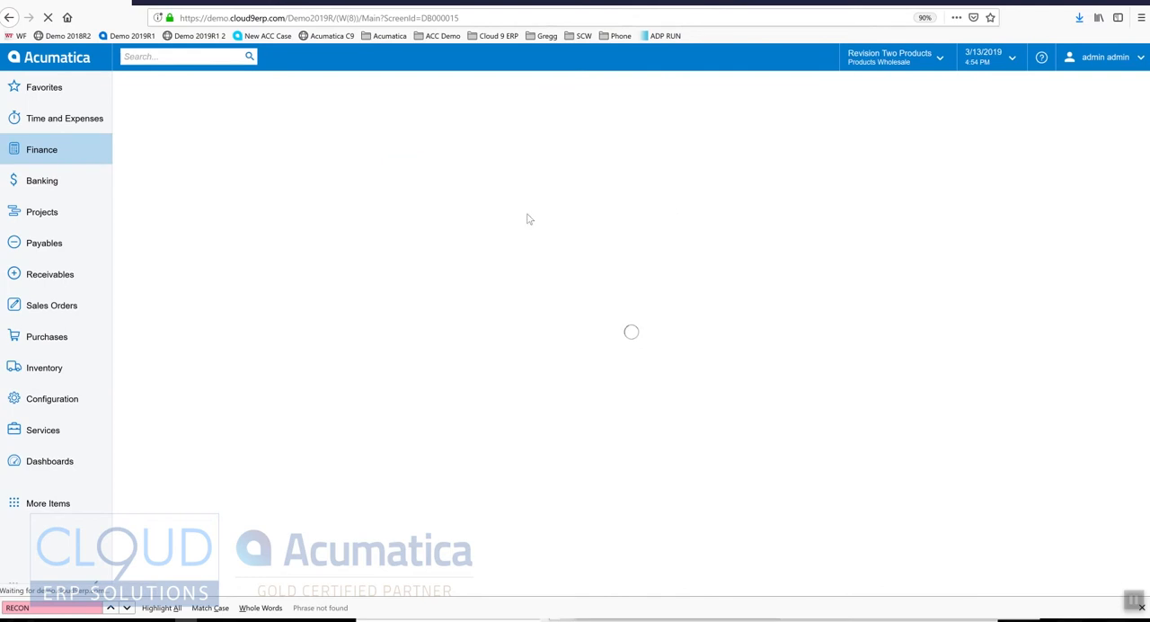
click(255, 213)
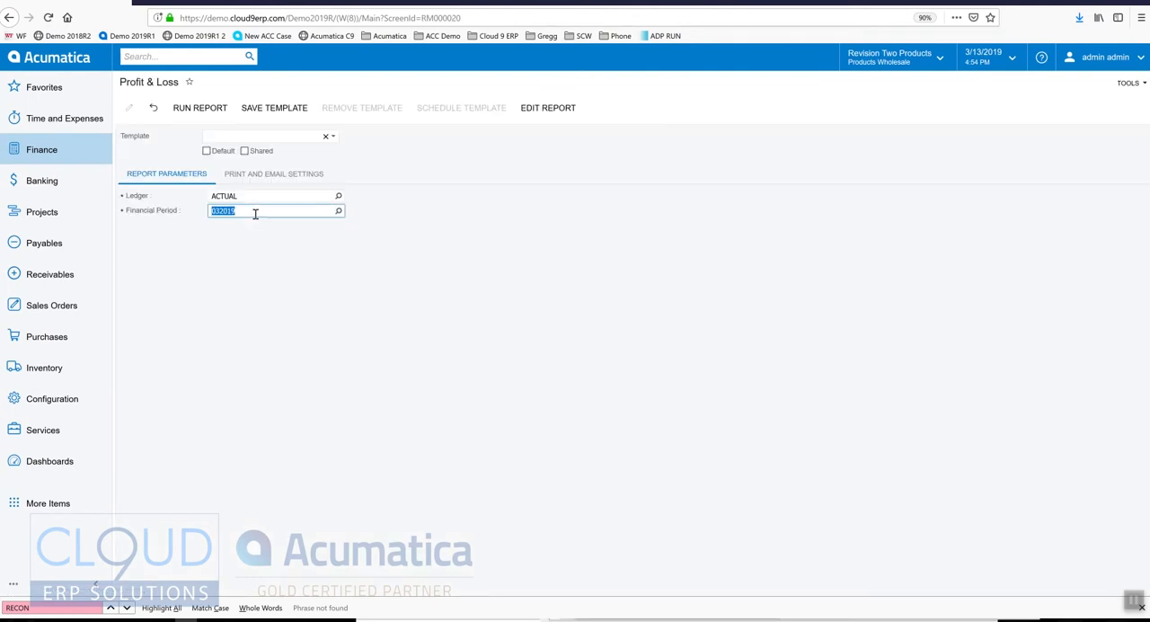
text(122)
click(199, 108)
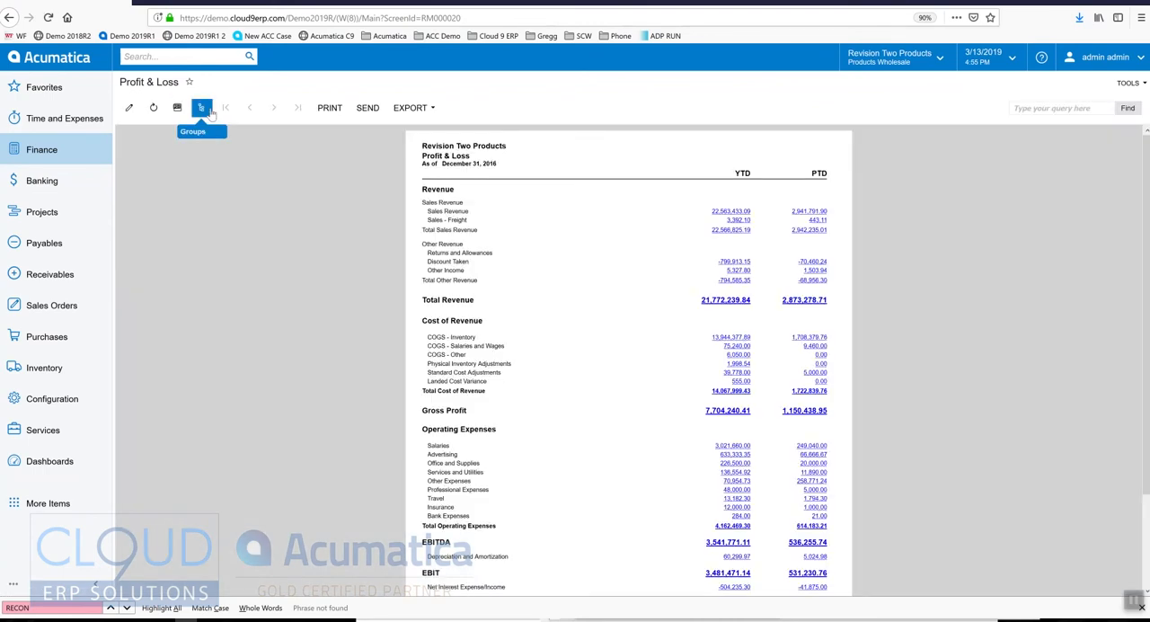
key(ctrl+plus)
key(ctrl+plus)
key(ctrl+plus)
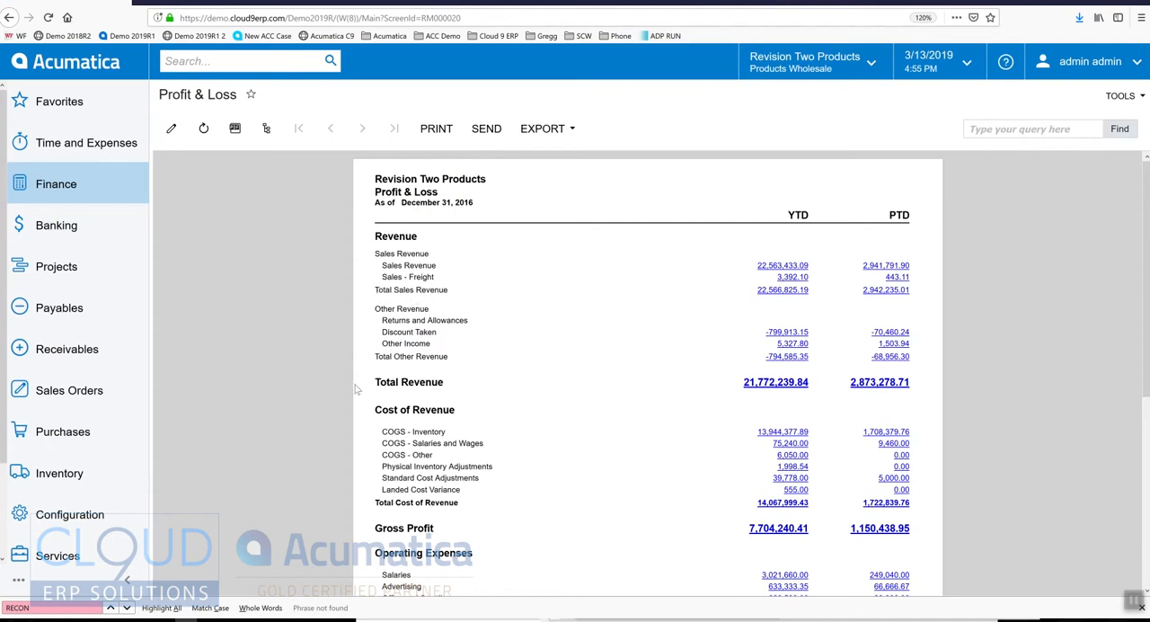
Step: Open the sales order types and copy the settings of the existing SO - Sales Order type
click(65, 396)
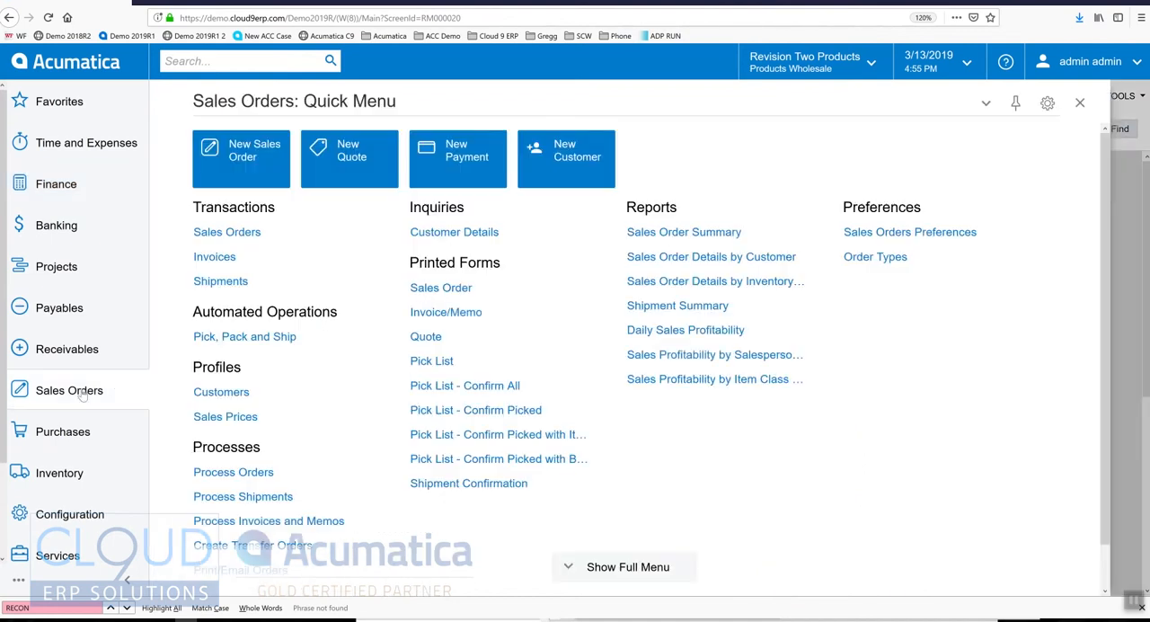
click(876, 326)
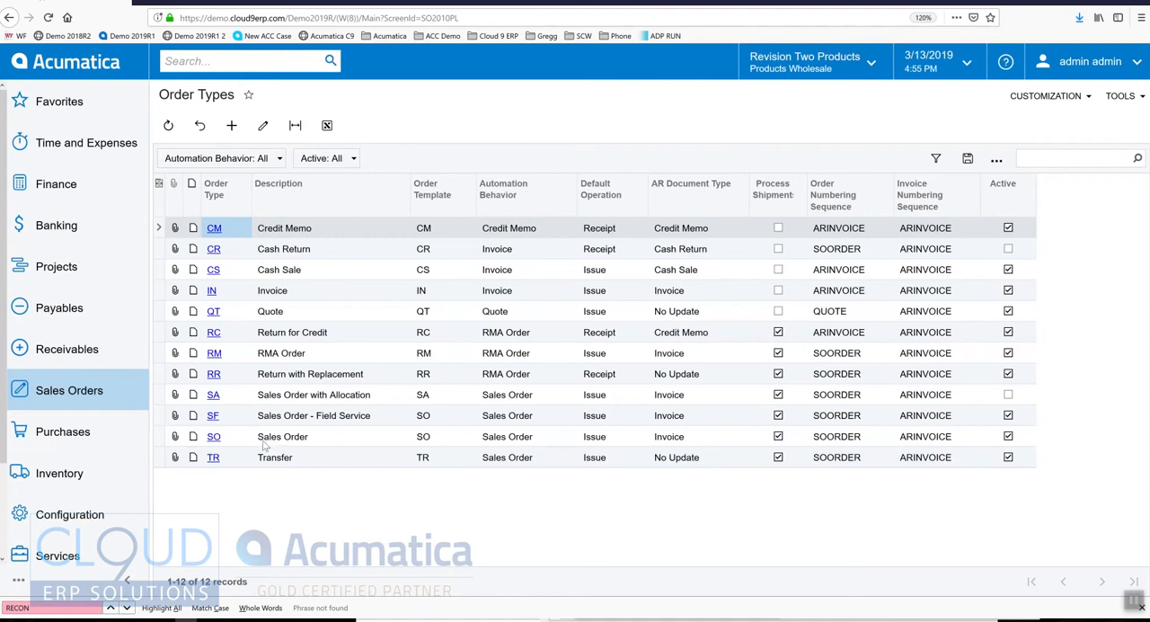
click(231, 129)
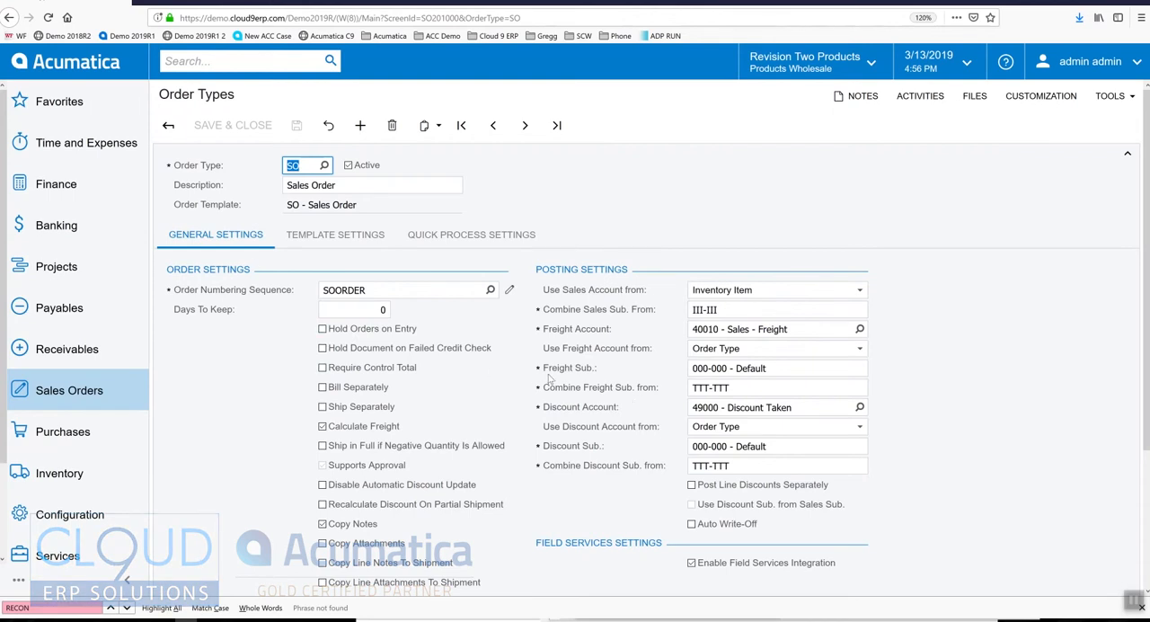
click(431, 125)
click(441, 151)
Step: Create a new order type AM and paste the copied sales order settings into it
click(361, 125)
text(AM)
key(Tab)
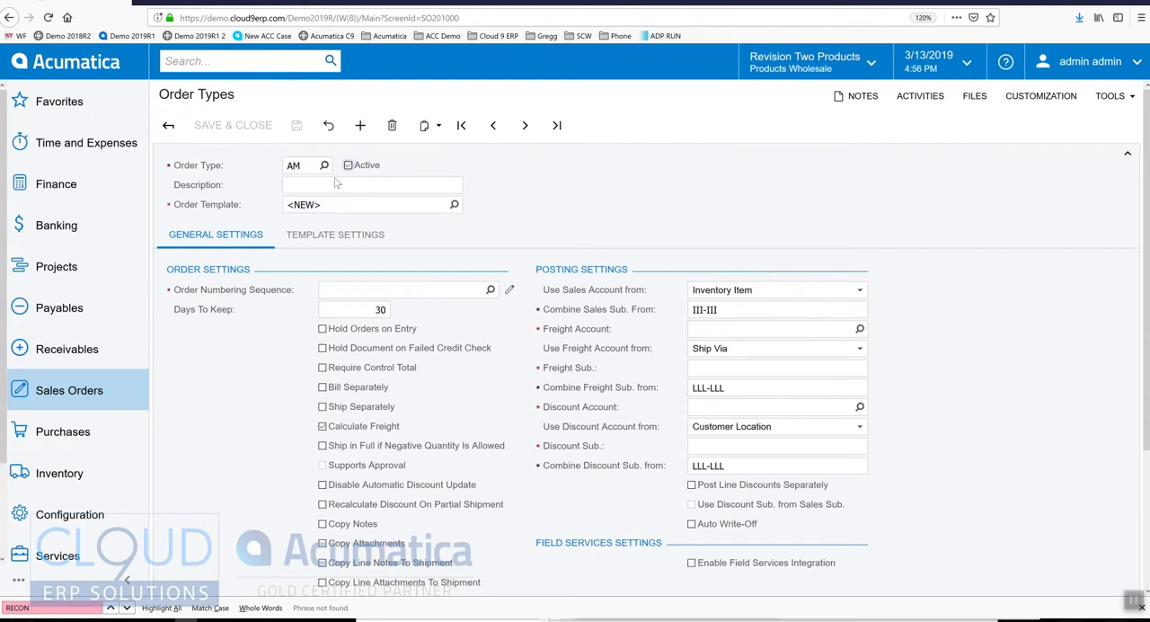
click(431, 126)
click(443, 171)
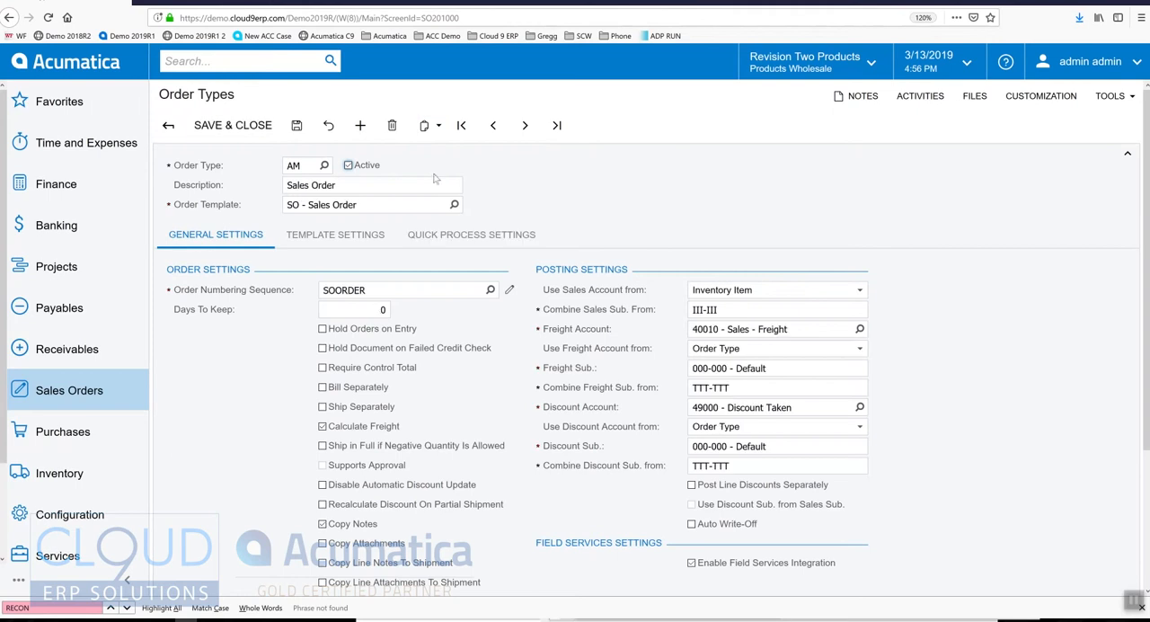
Step: Change the description of the AM order type to Amazon
click(361, 188)
text(Amazon)
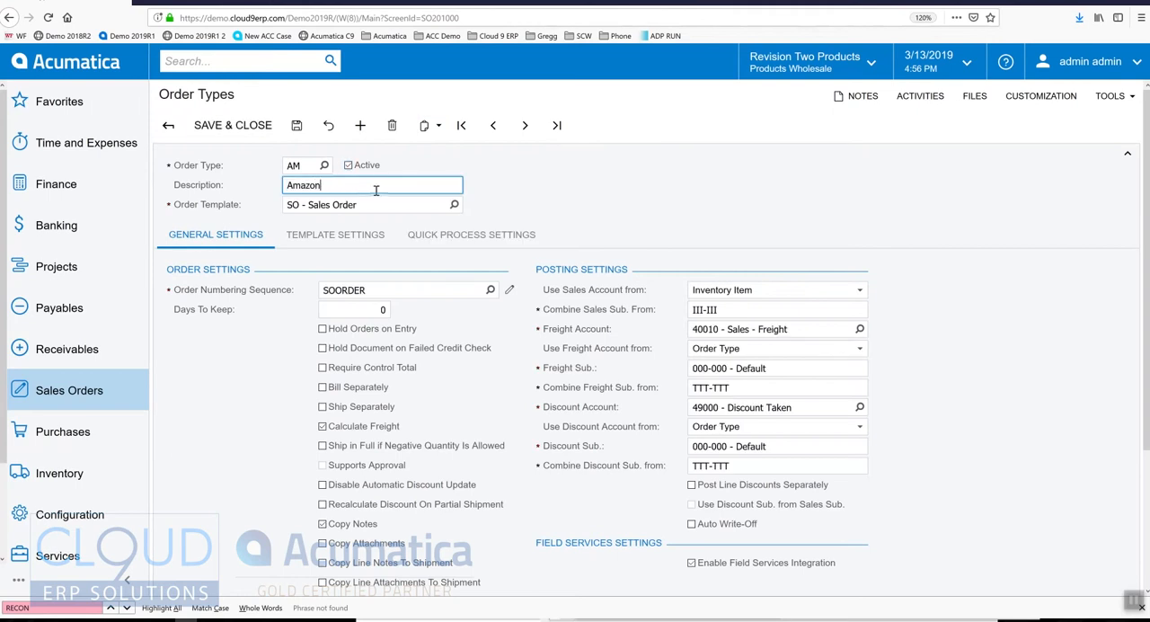
key(Tab)
key(Tab)
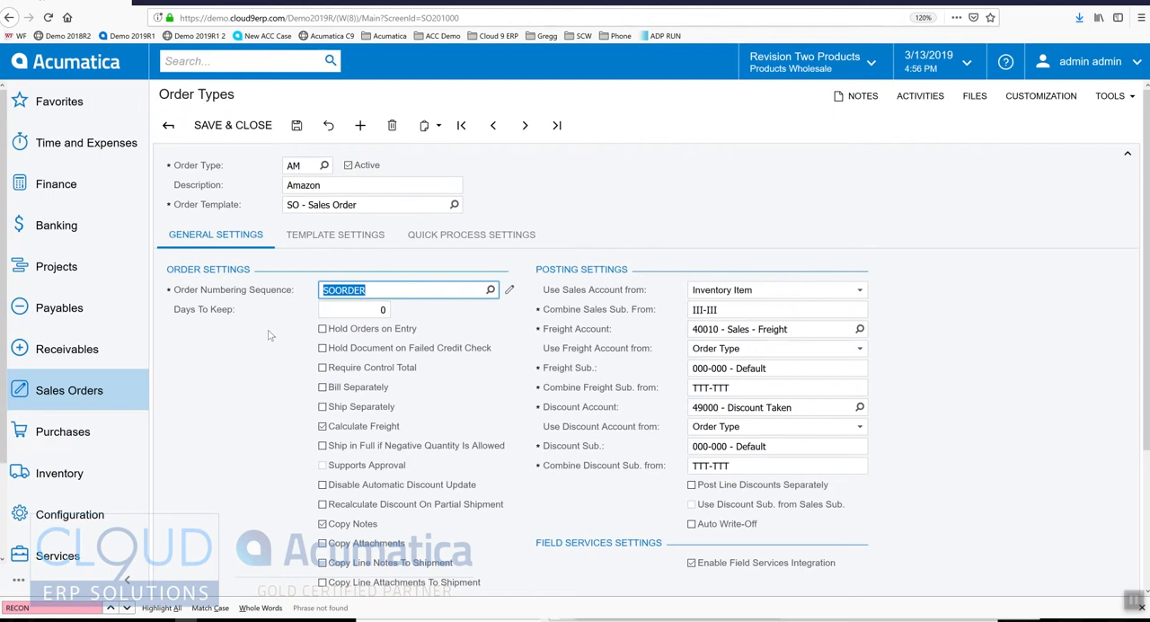
key(Tab)
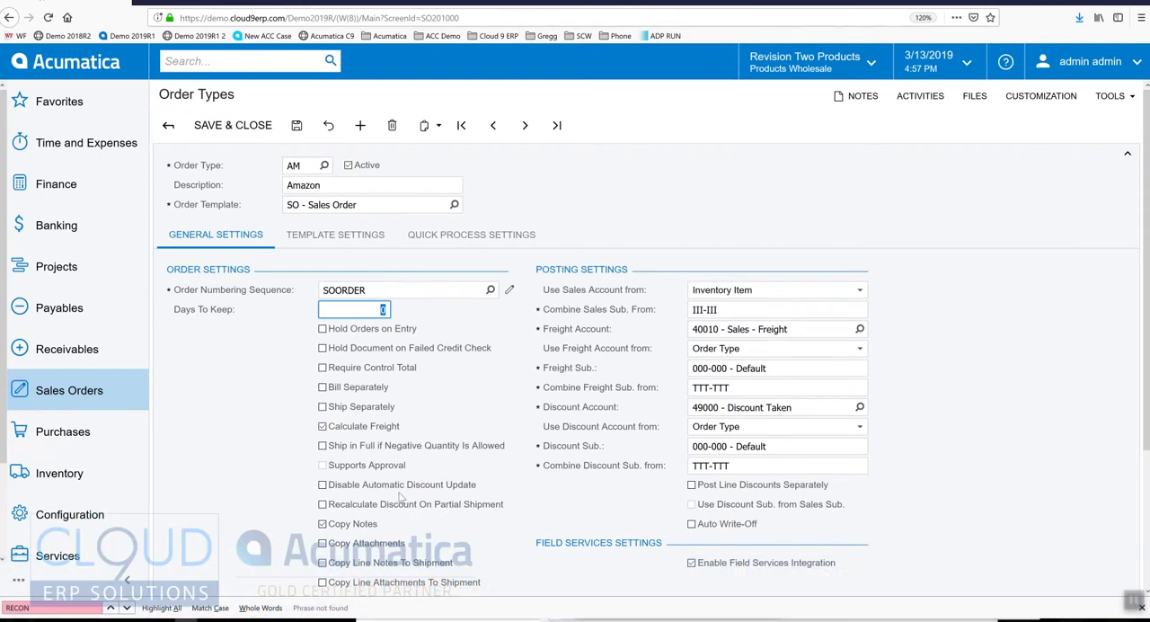
Step: Set the AM order type to take its sales account from Reason Code and save the order type
click(761, 293)
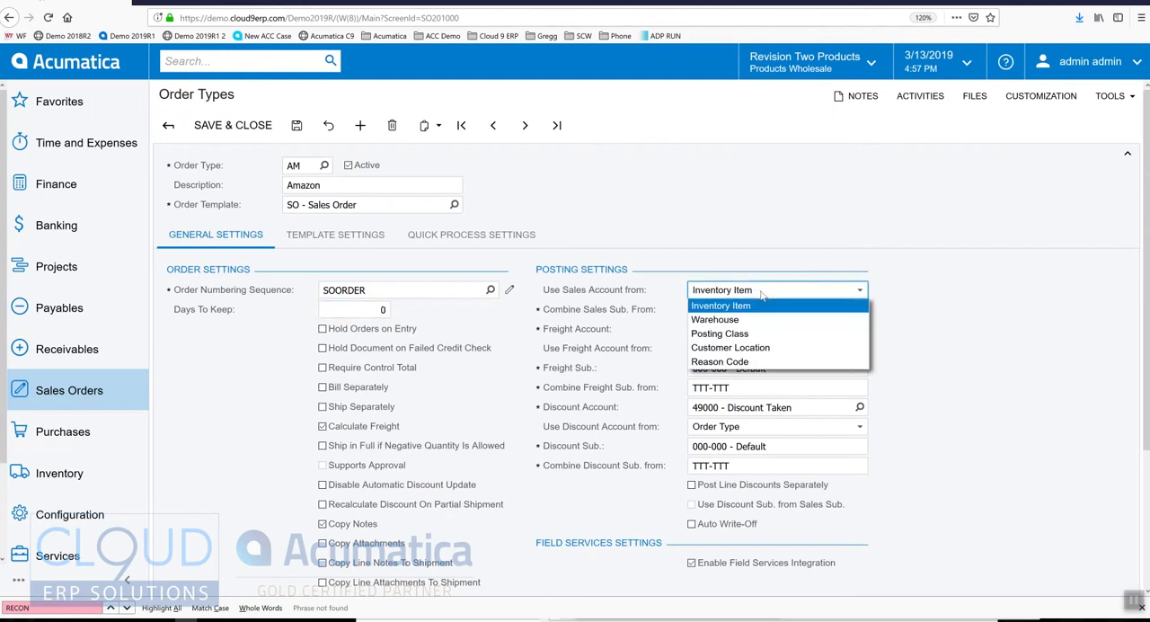
click(762, 293)
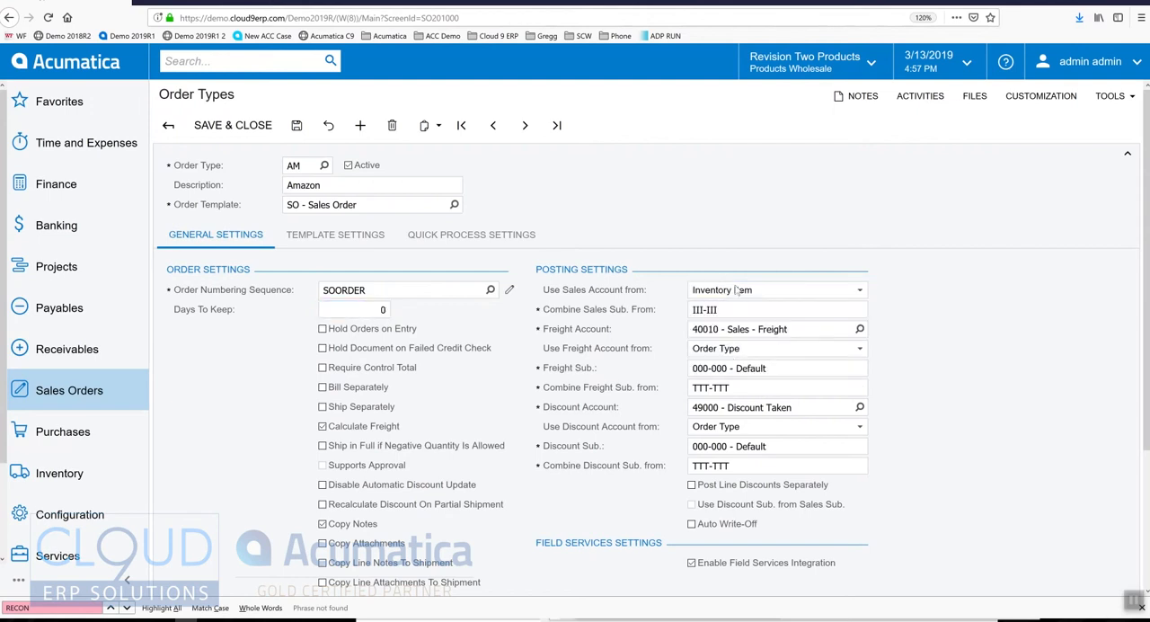
click(736, 291)
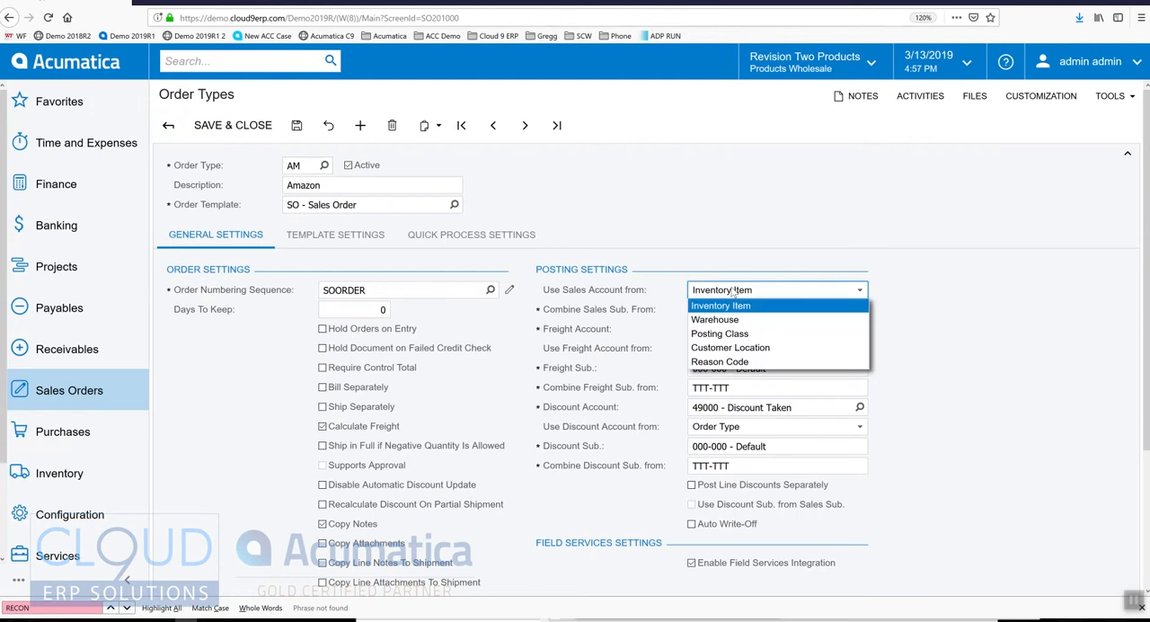
click(722, 362)
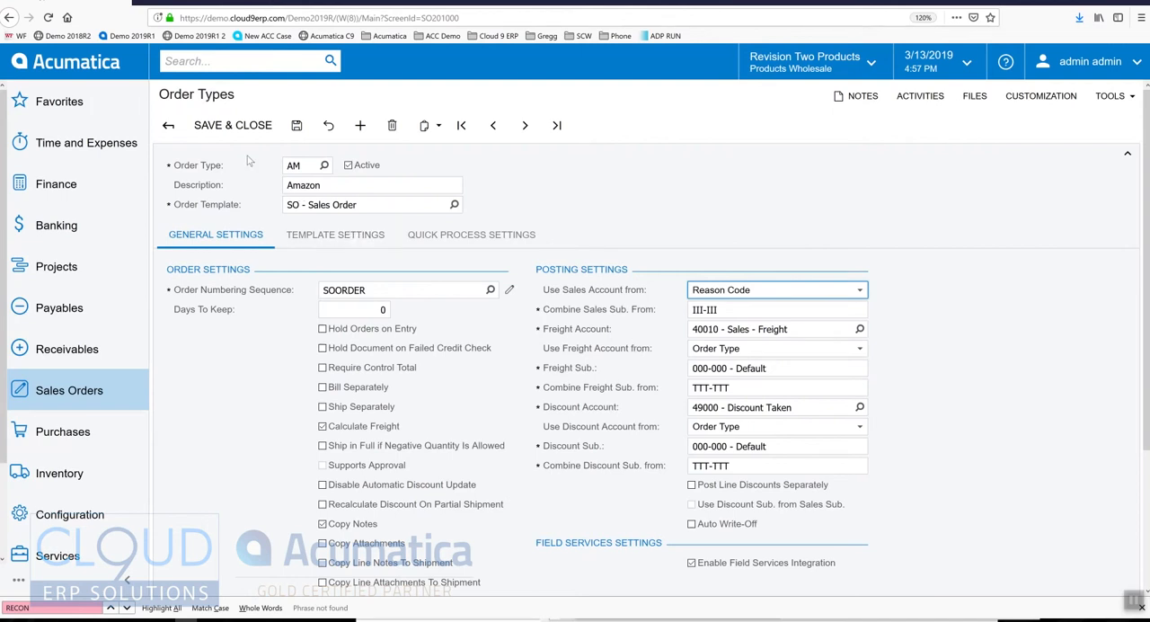
click(297, 125)
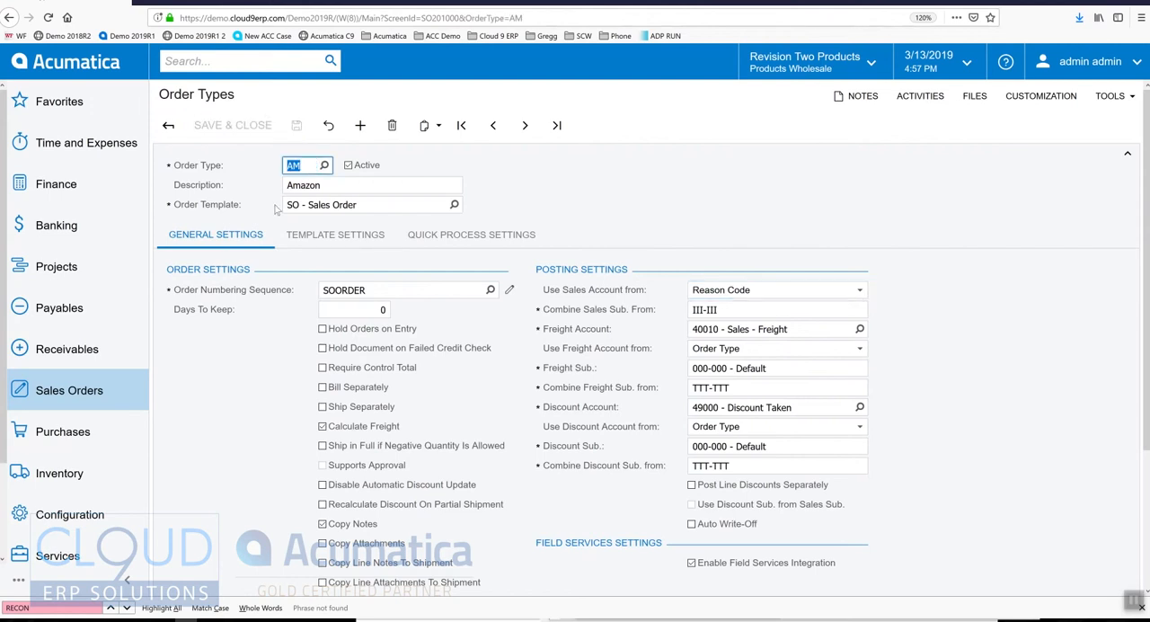
Step: Start a new sales order with order type AM
click(79, 388)
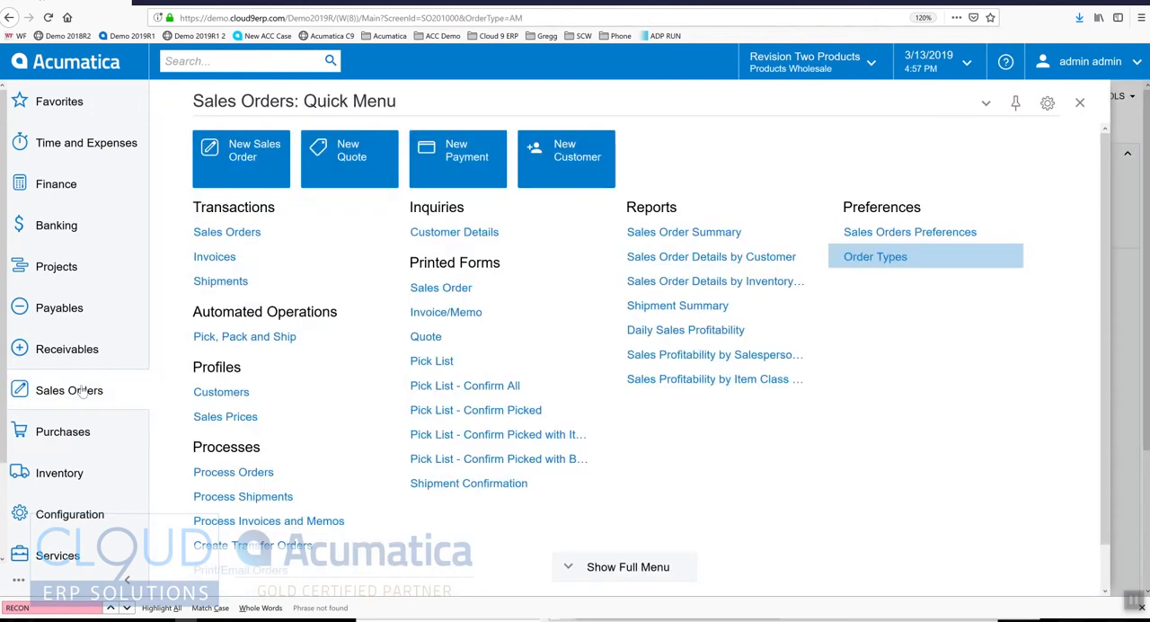
click(247, 171)
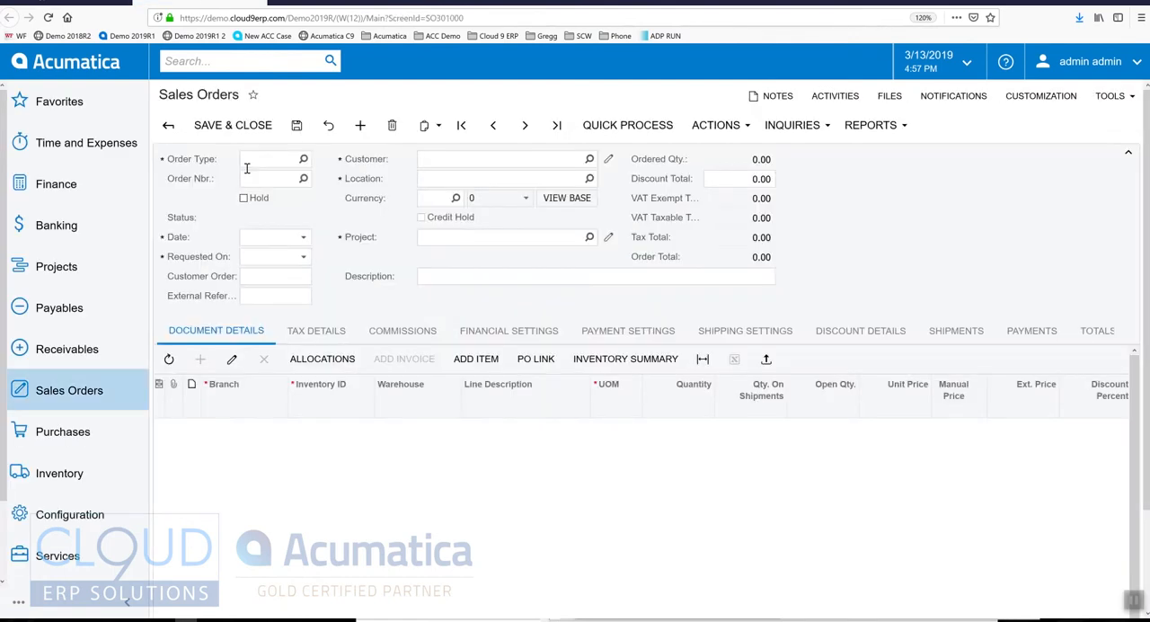
text(AM)
key(Tab)
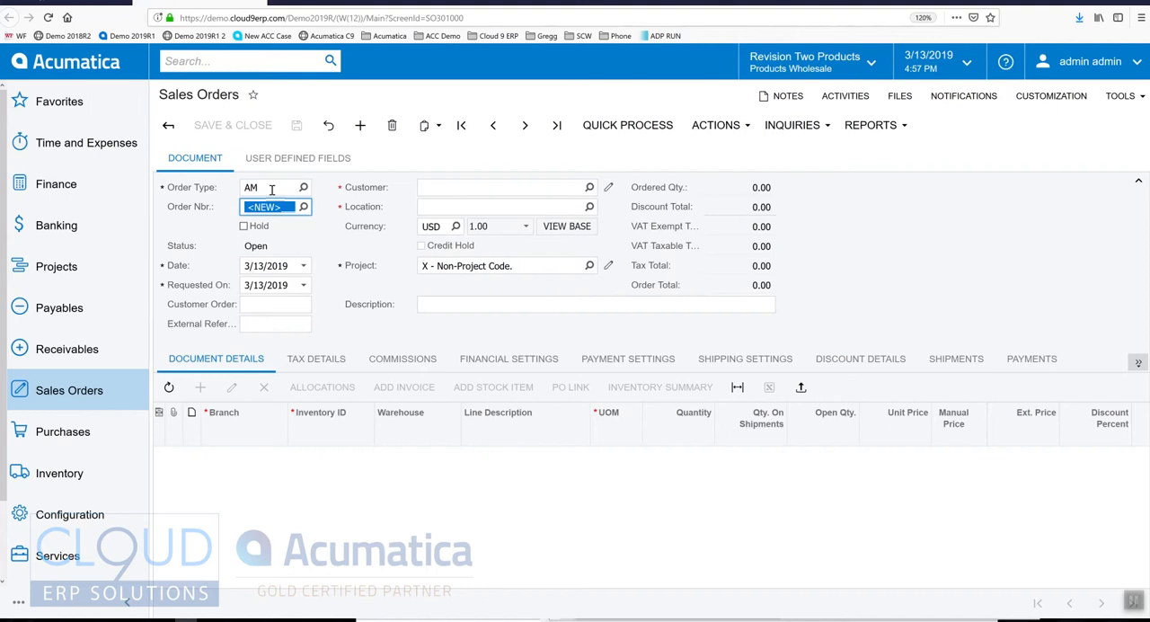
Step: Look up the customers and assign USA Bartending School to the new sales order
key(Tab)
key(Tab)
key(Tab)
key(Tab)
key(Tab)
key(Tab)
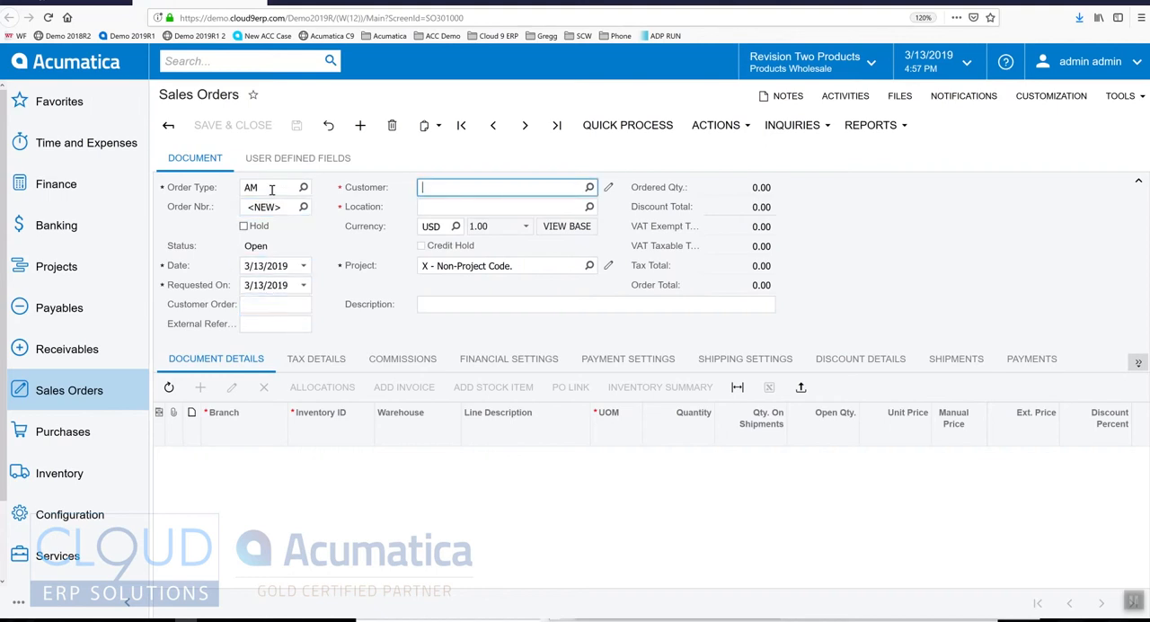
key(F3)
key(Up)
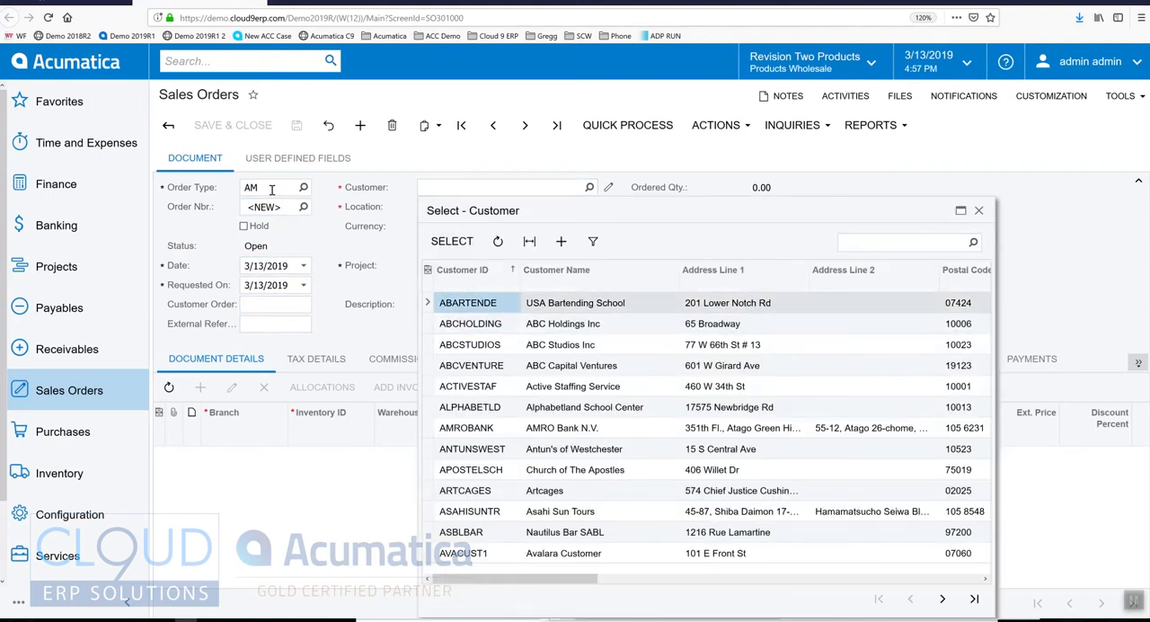
key(Return)
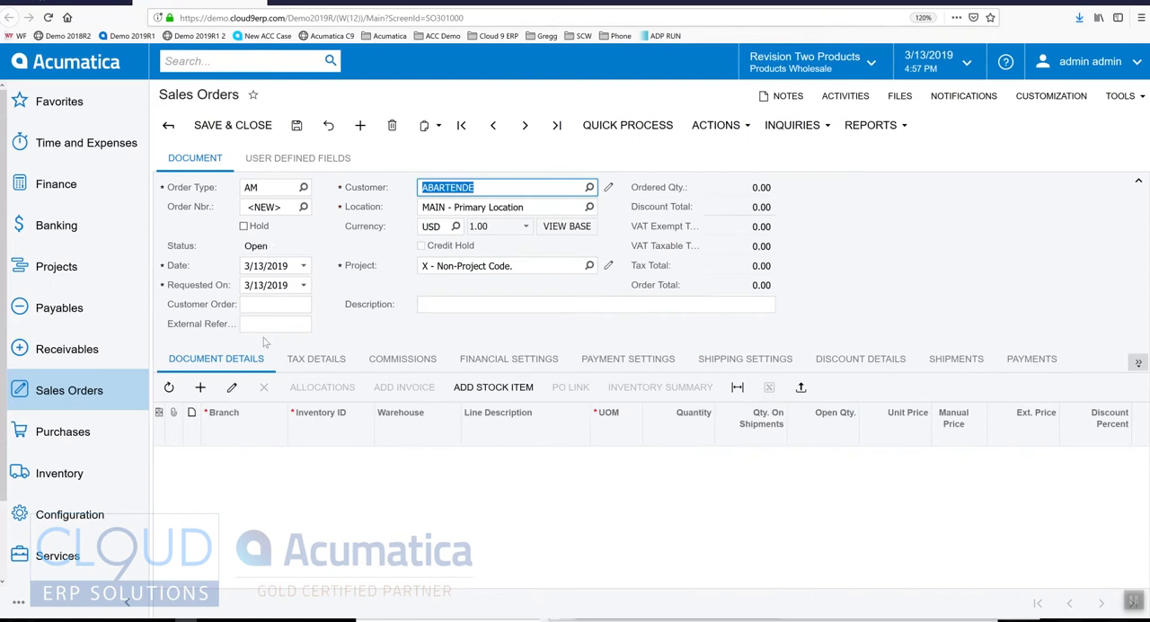
Step: Add one Acer Laptop Computer from the RETAIL warehouse as a stock item line on the order
click(496, 387)
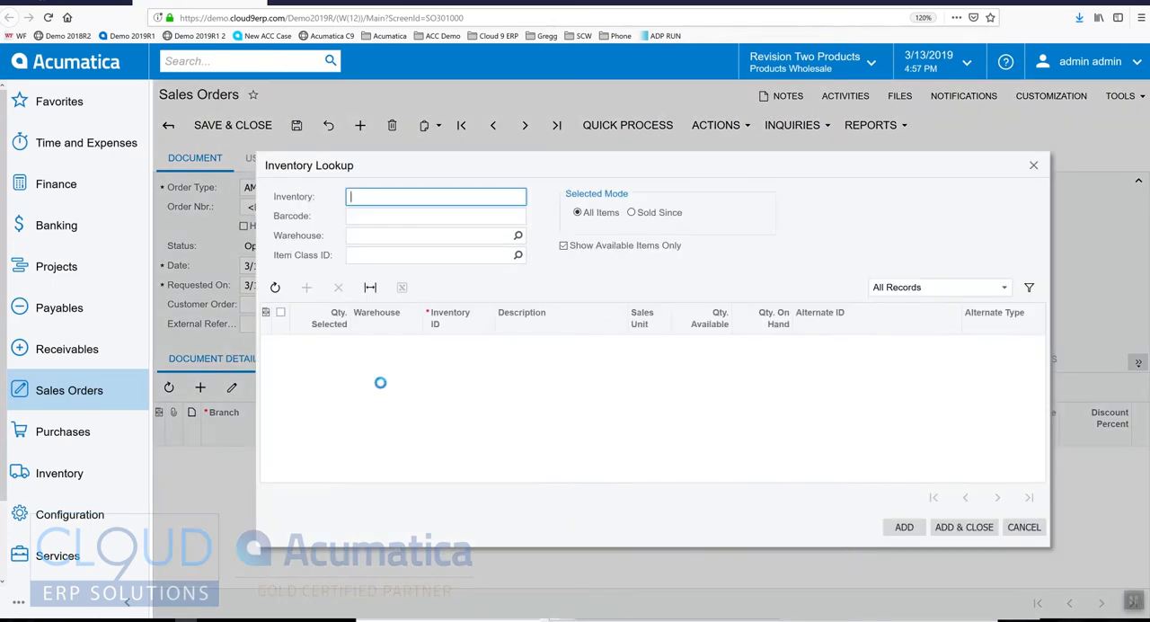
click(282, 345)
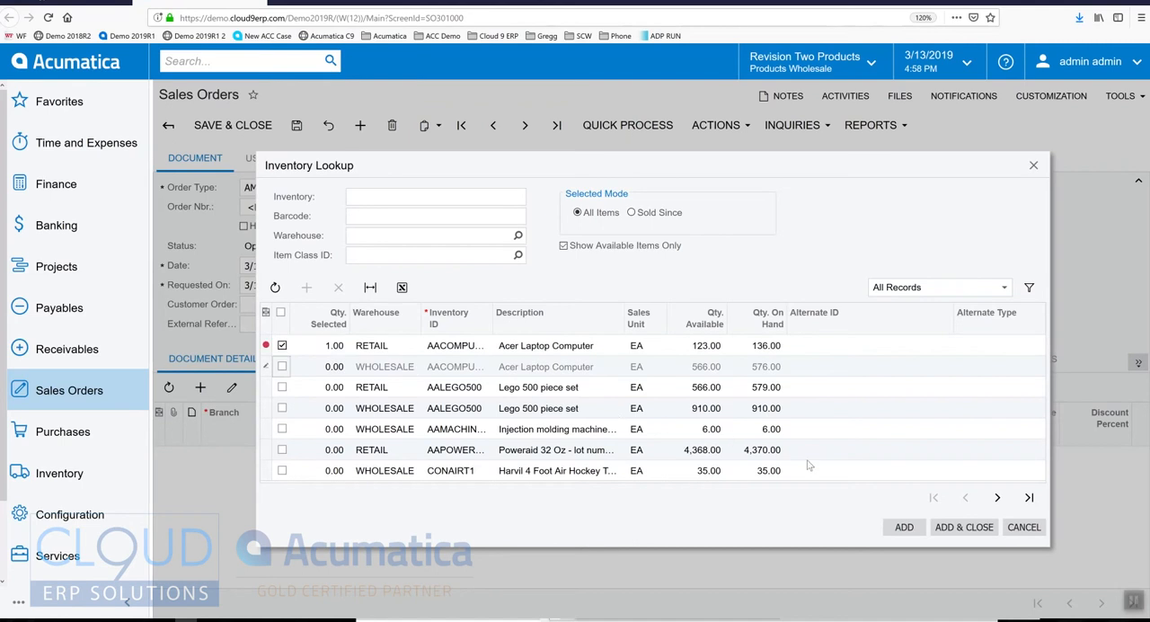
click(947, 528)
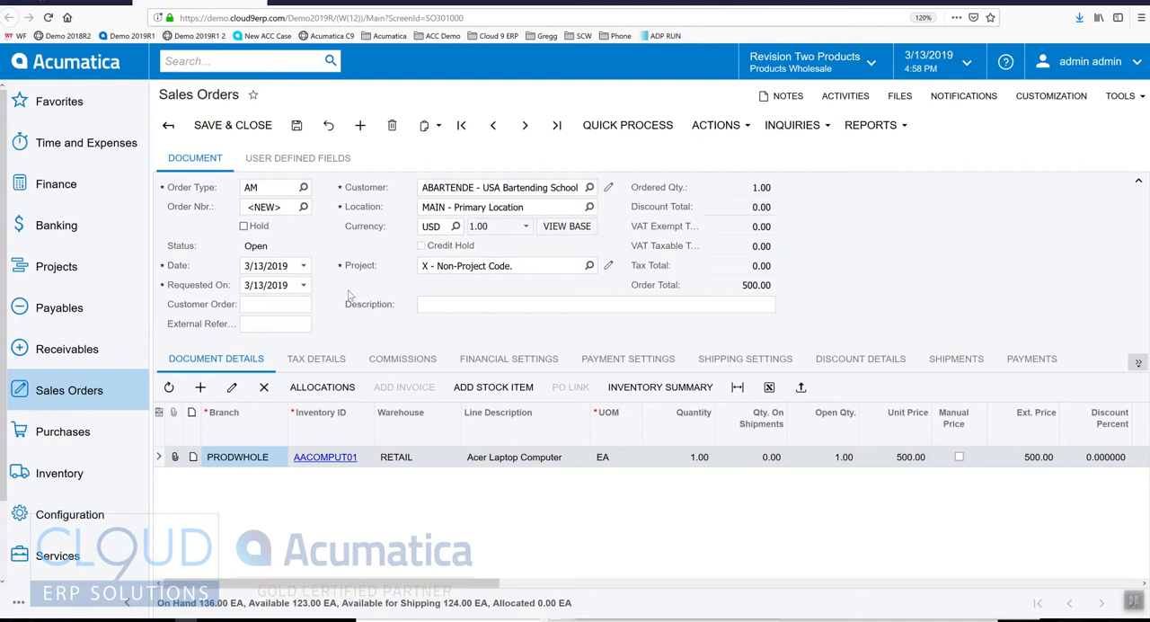
Step: Check the reason codes available for the Acer Laptop Computer line, without selecting one
drag(397, 584, 1043, 595)
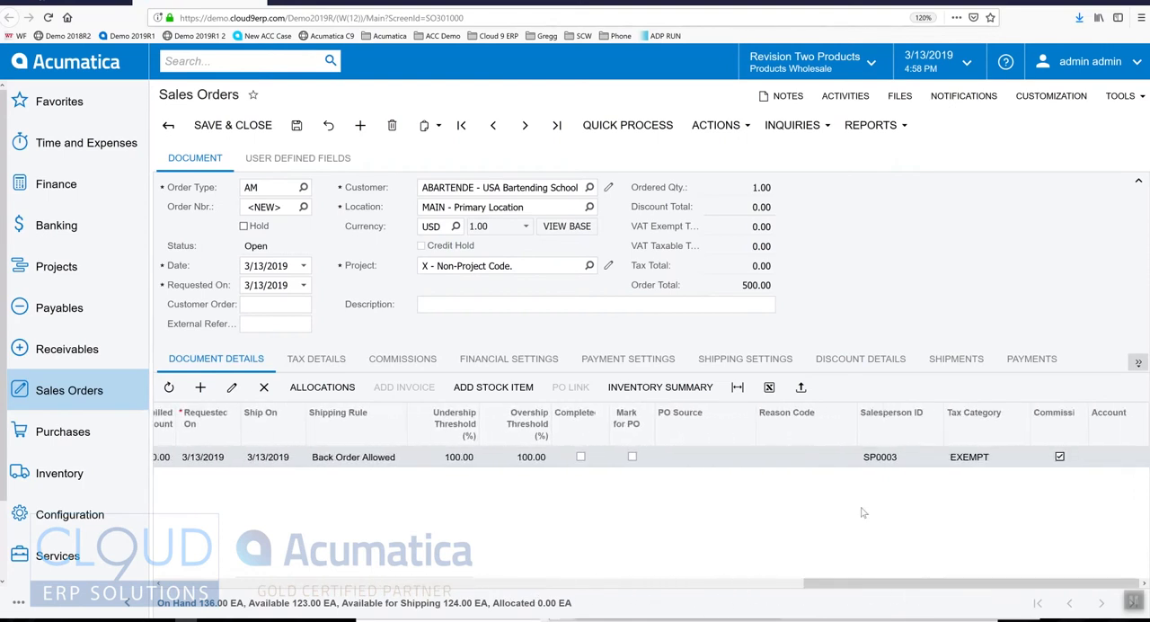
click(807, 460)
click(861, 456)
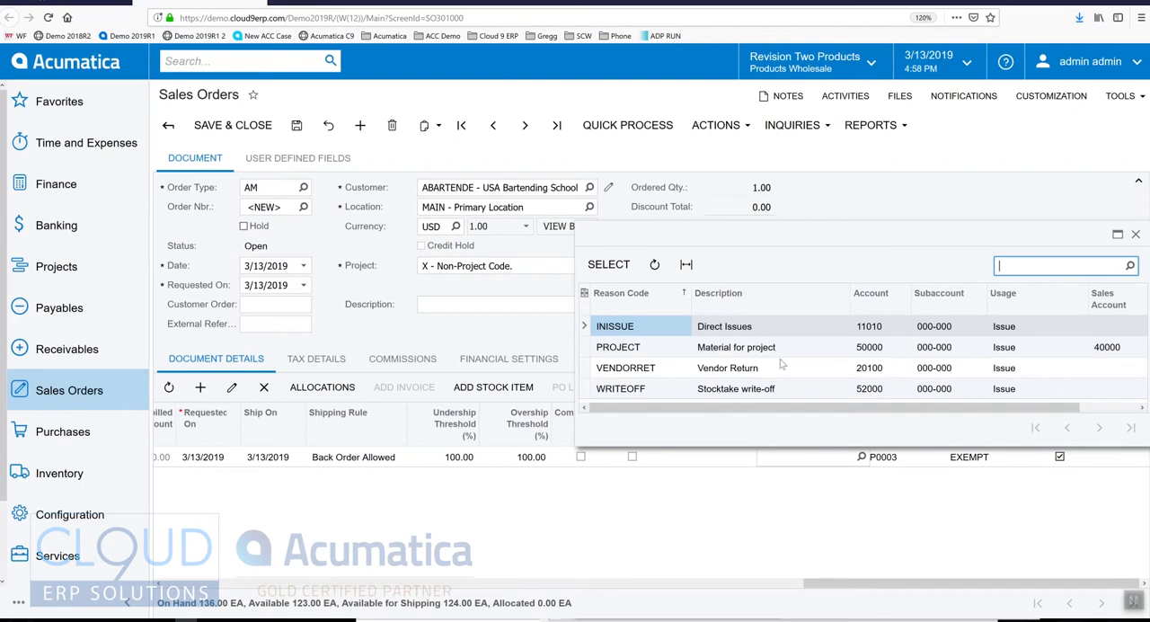
click(820, 205)
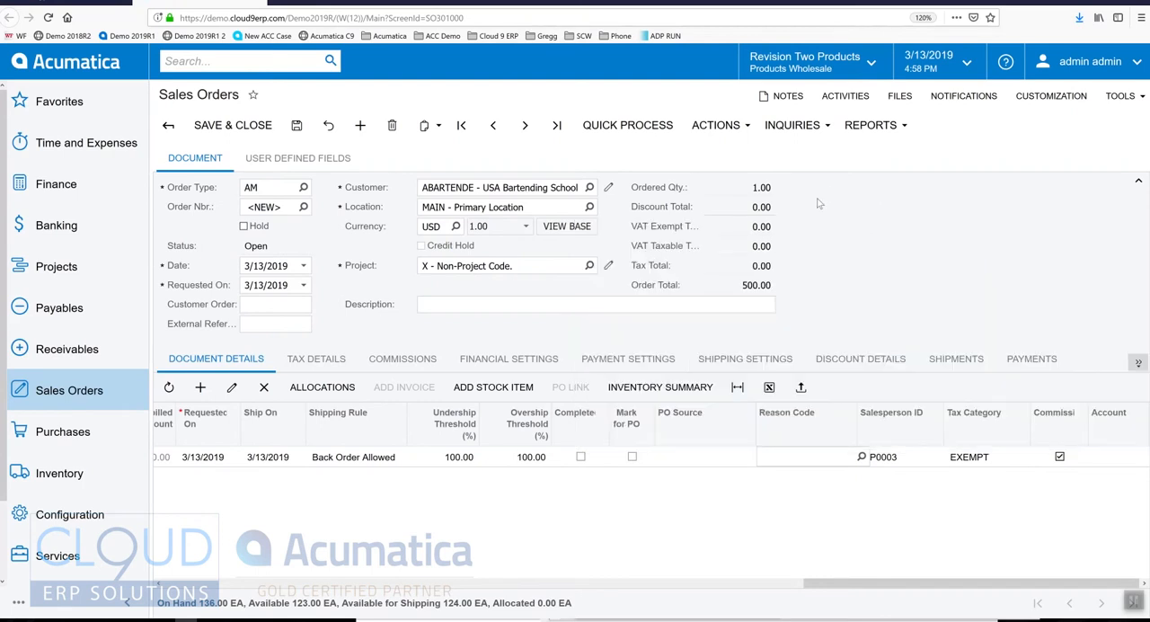
Step: Search the system for reason and open the Reason Codes screen with a new blank record
click(205, 63)
text(reason)
key(Return)
click(245, 208)
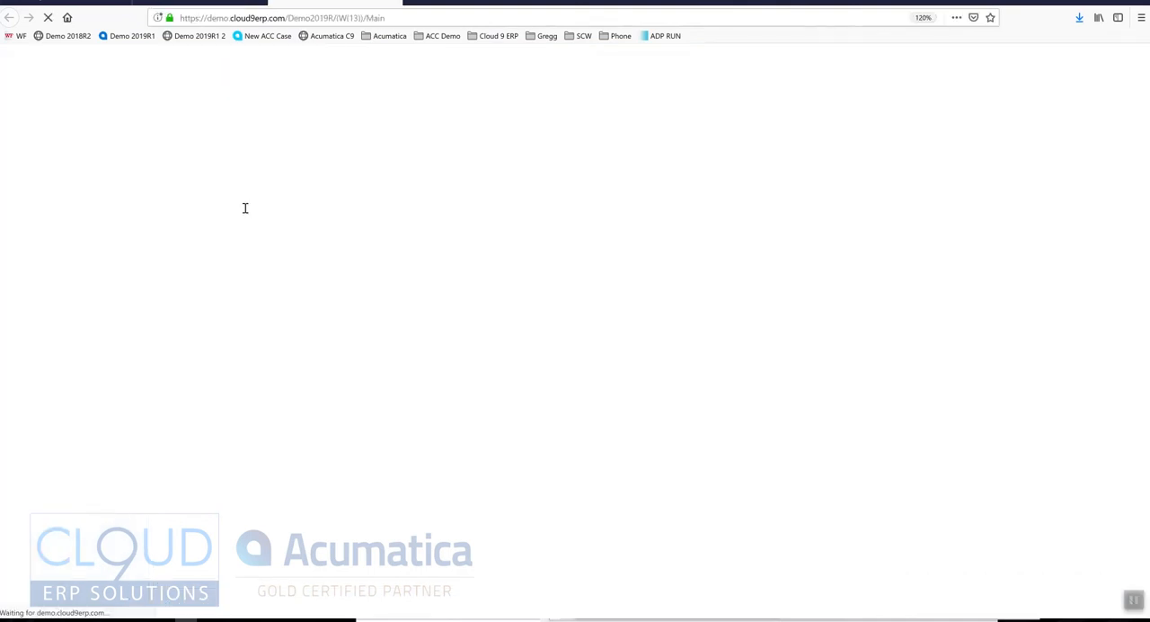
click(231, 124)
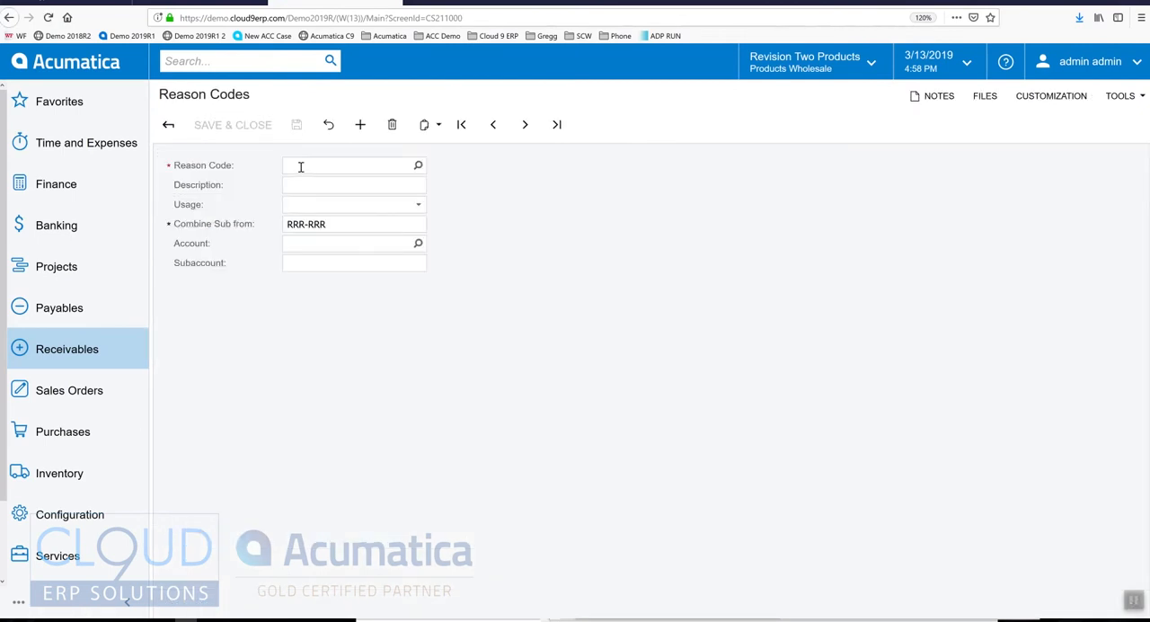
Step: Enter AMAZONREV as the new reason code and Amazon Revenue as its description
click(301, 167)
text(AMAZONREV)
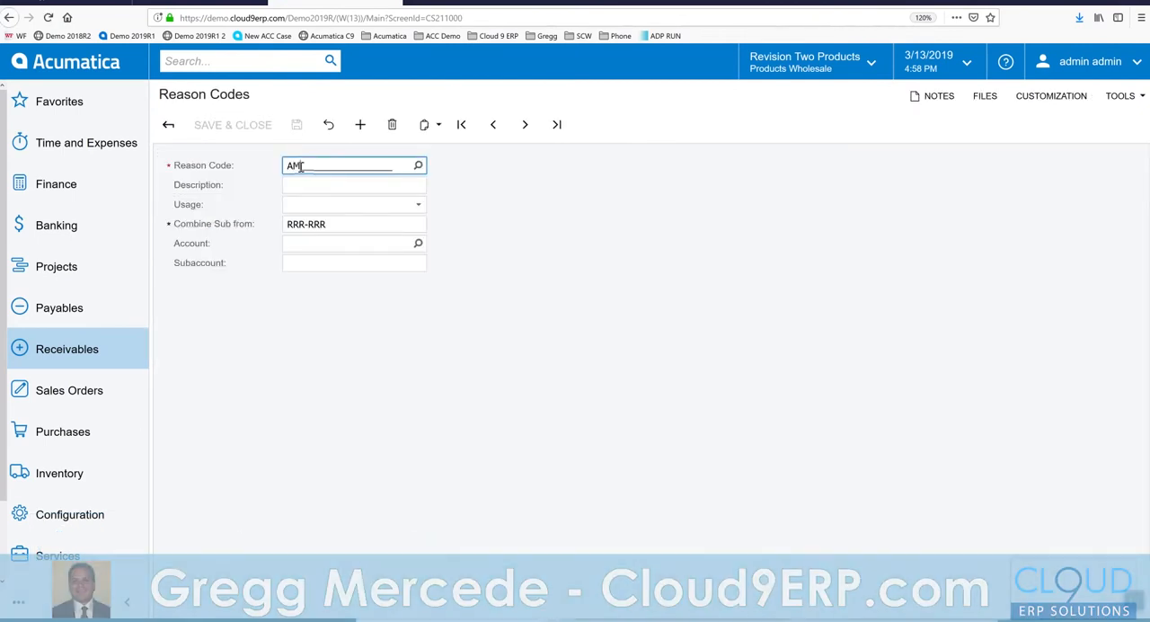
key(Tab)
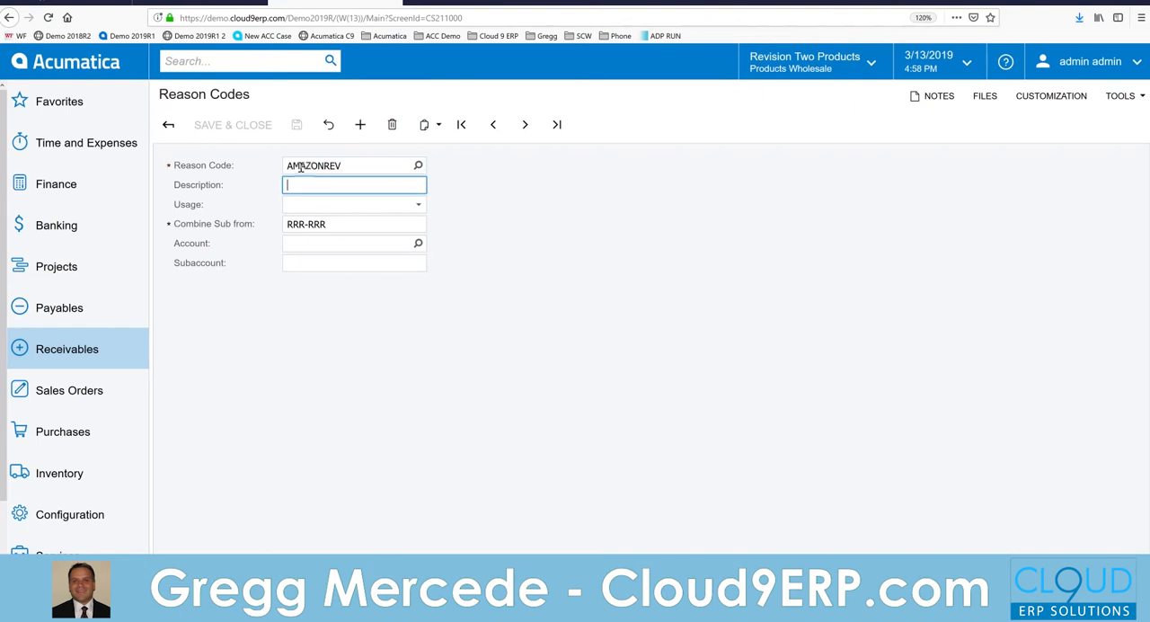
text(Amazon Revenue)
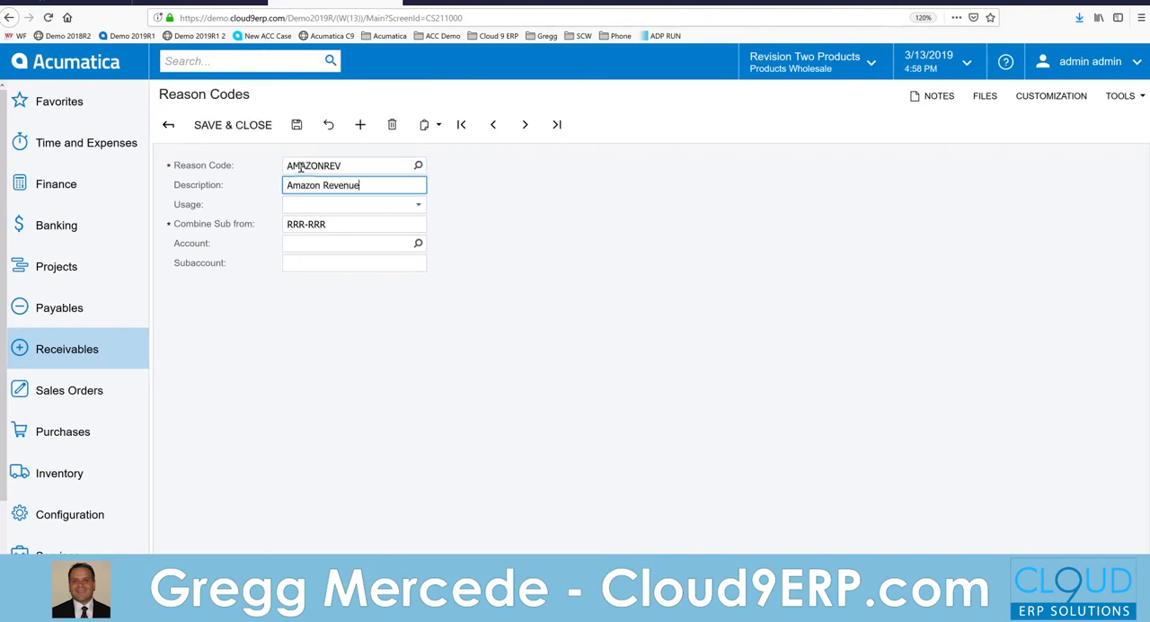
Step: Set the AMAZONREV reason code's usage to Sales, with sales account 40002 - Amazon Revenue and subaccount 000-000, and save it
key(Tab)
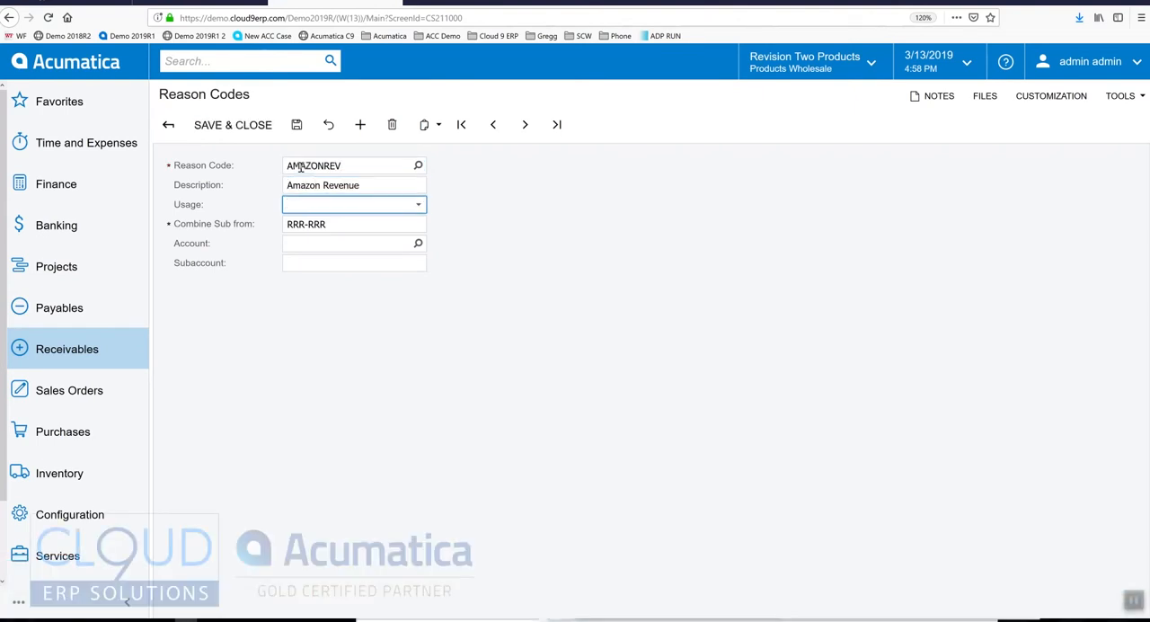
click(417, 205)
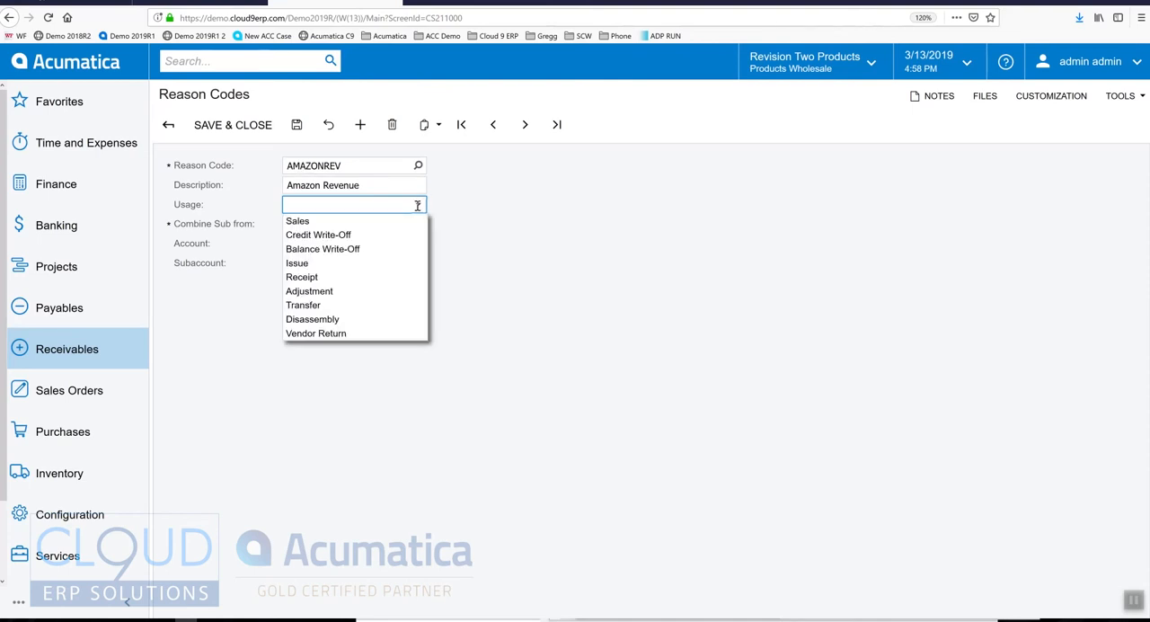
click(373, 222)
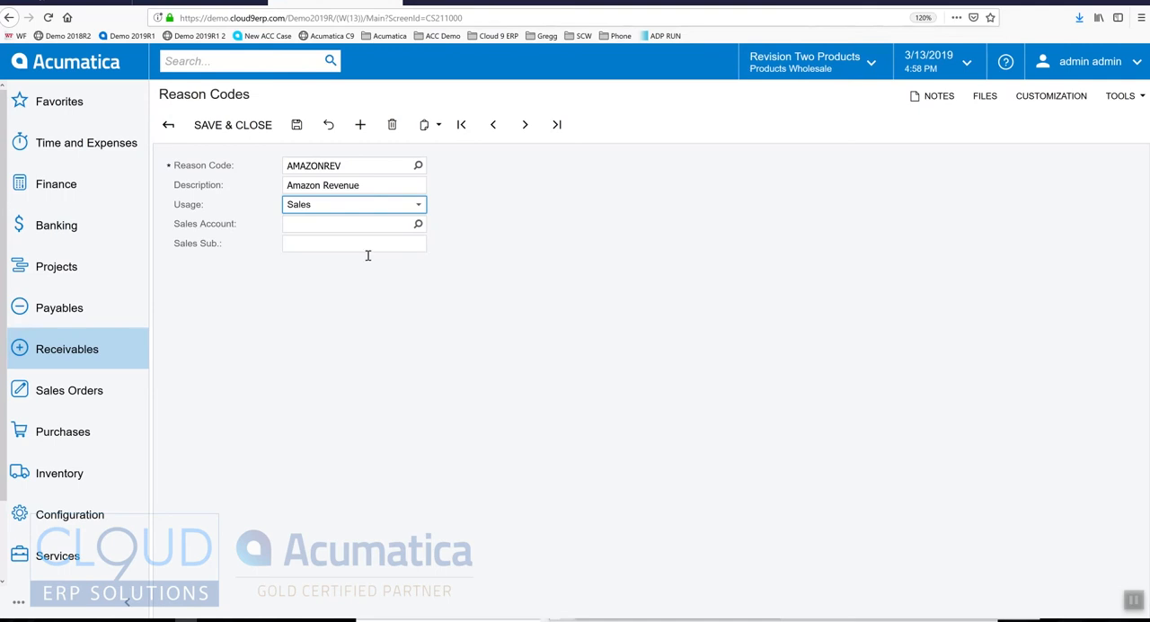
click(418, 224)
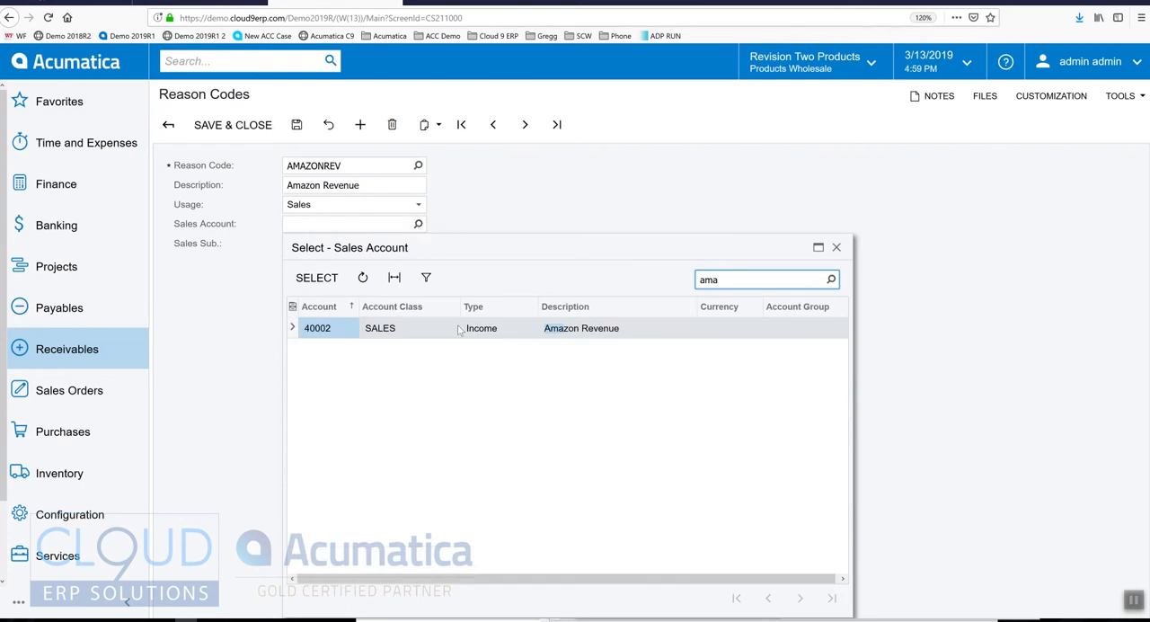
double_click(490, 332)
key(Tab)
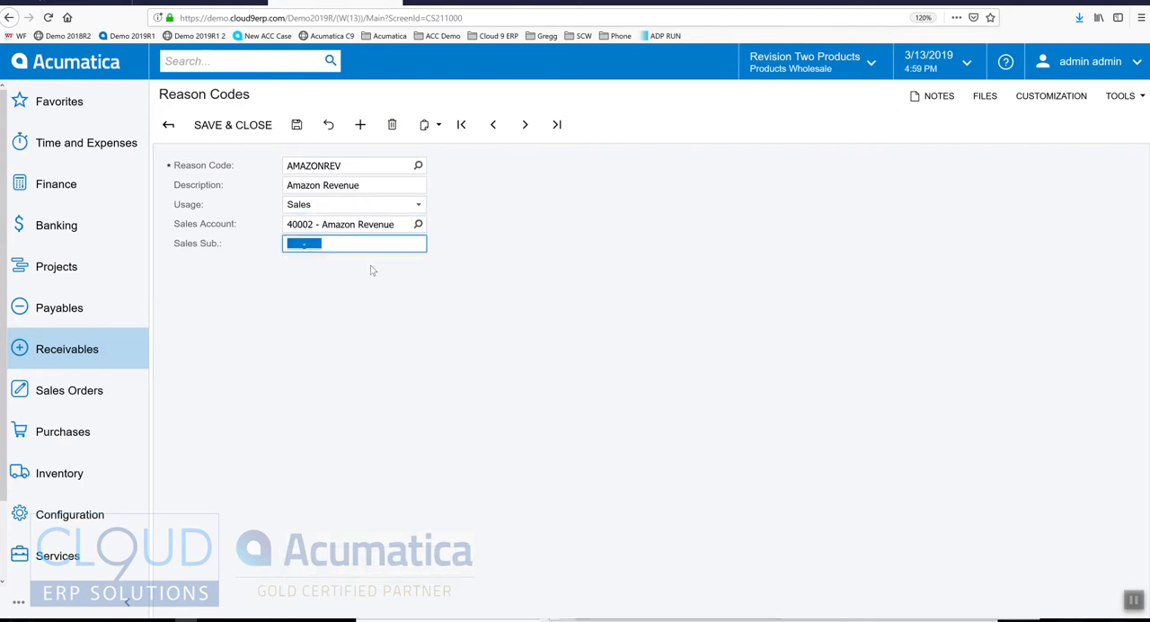
text(0000000)
click(297, 124)
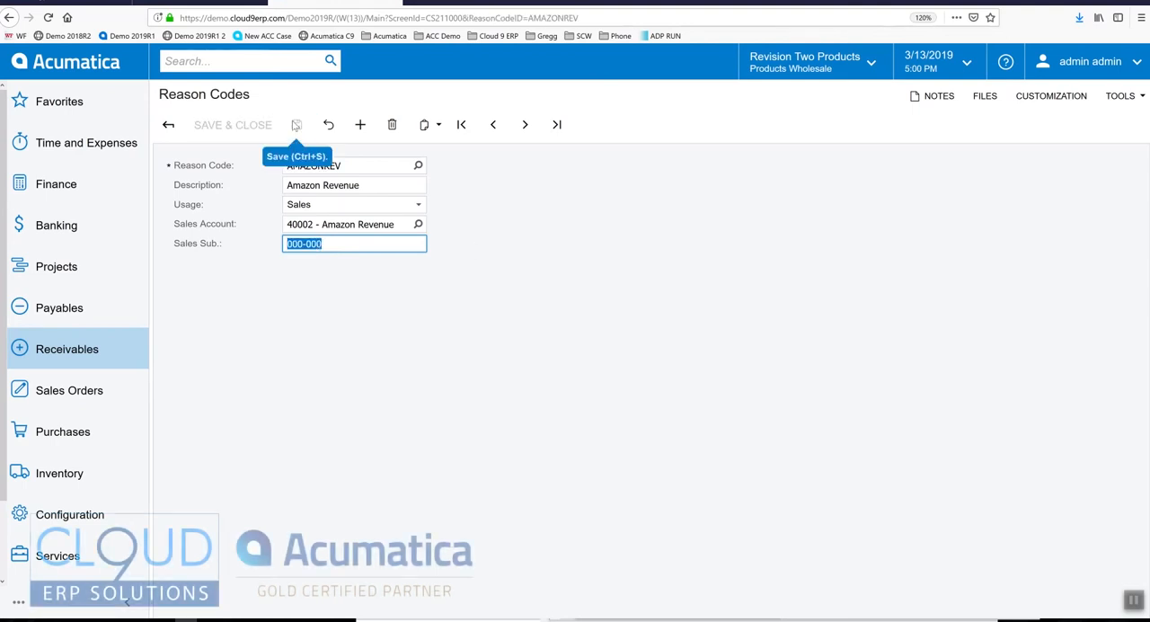
Step: Start another reason code named WALMARTREV with the description Walmart Revenue
click(360, 127)
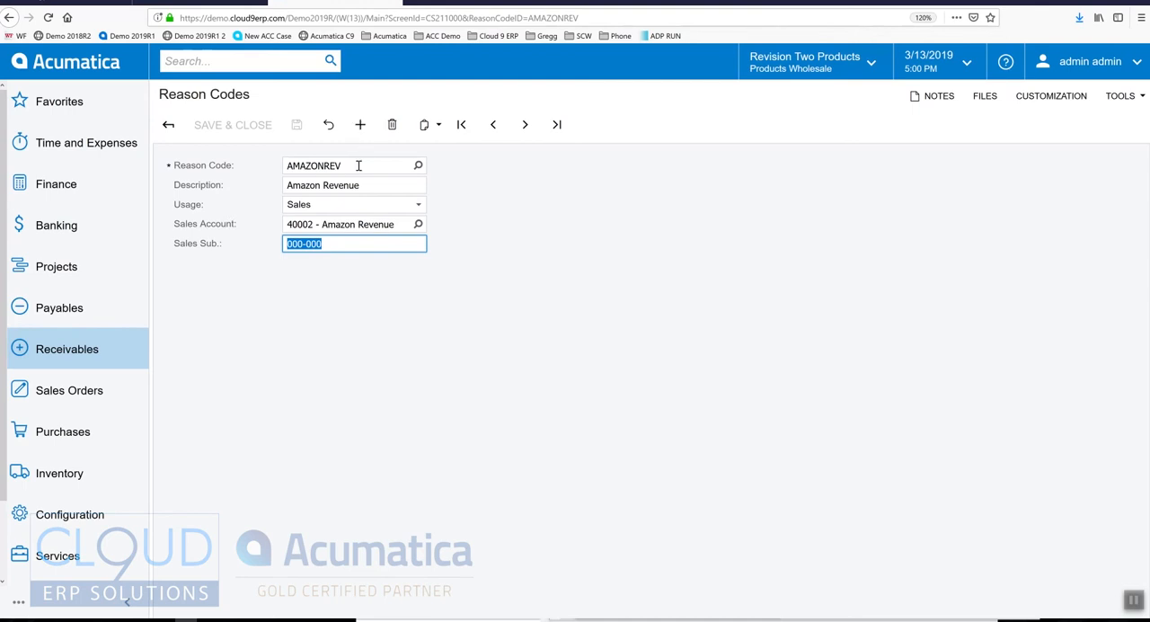
click(357, 165)
text(WALMARTRE)
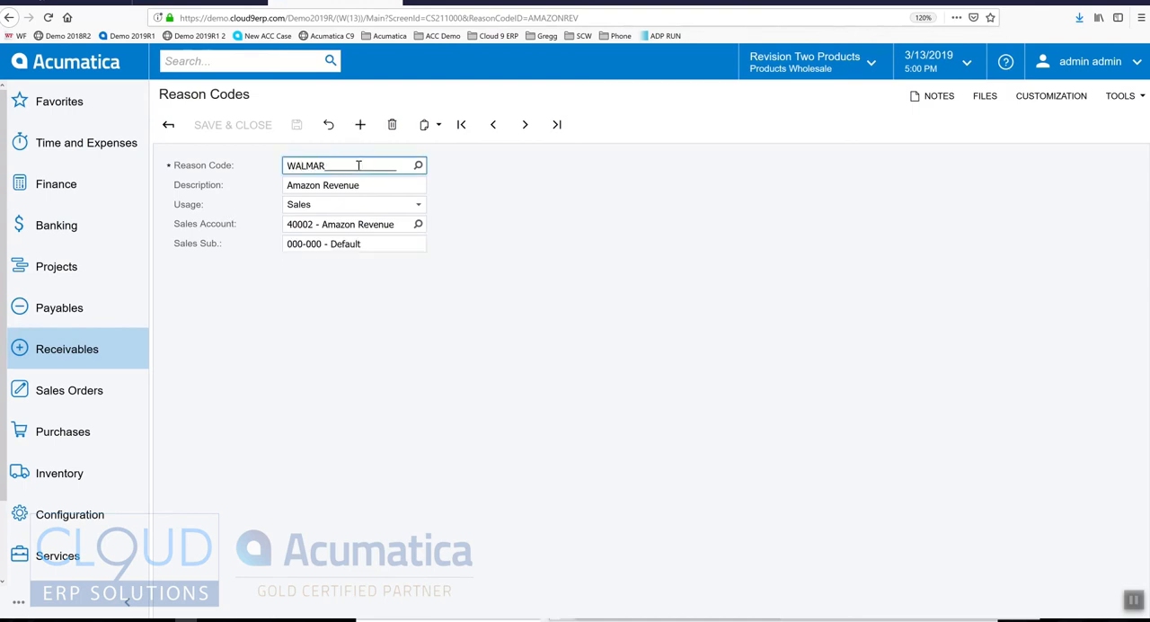
key(Tab)
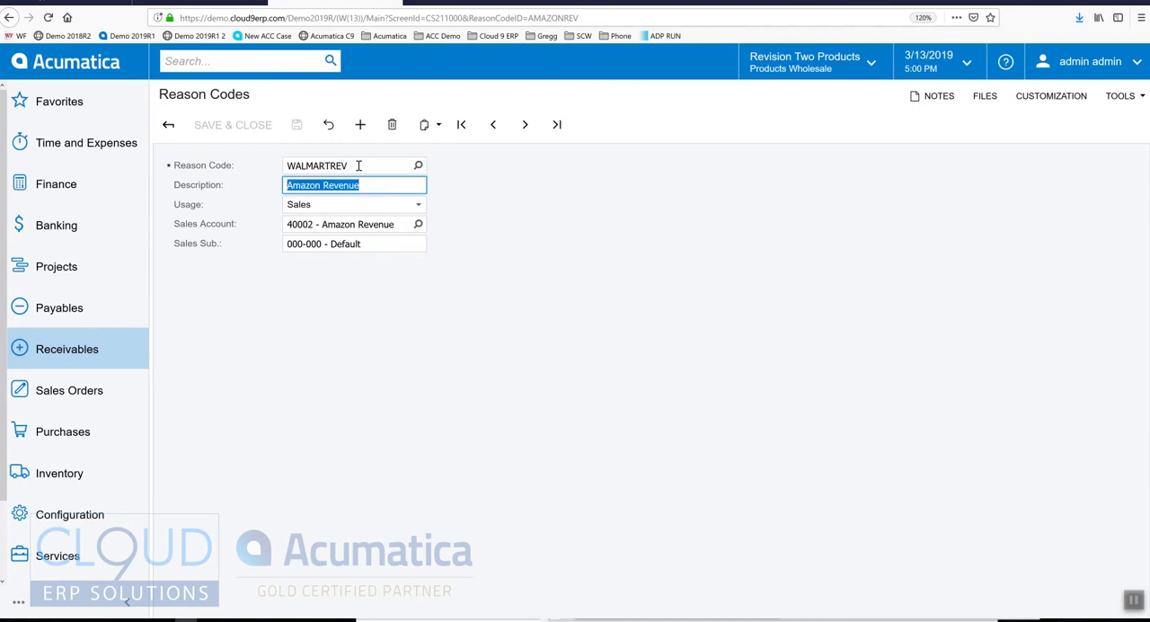
text(WQ)
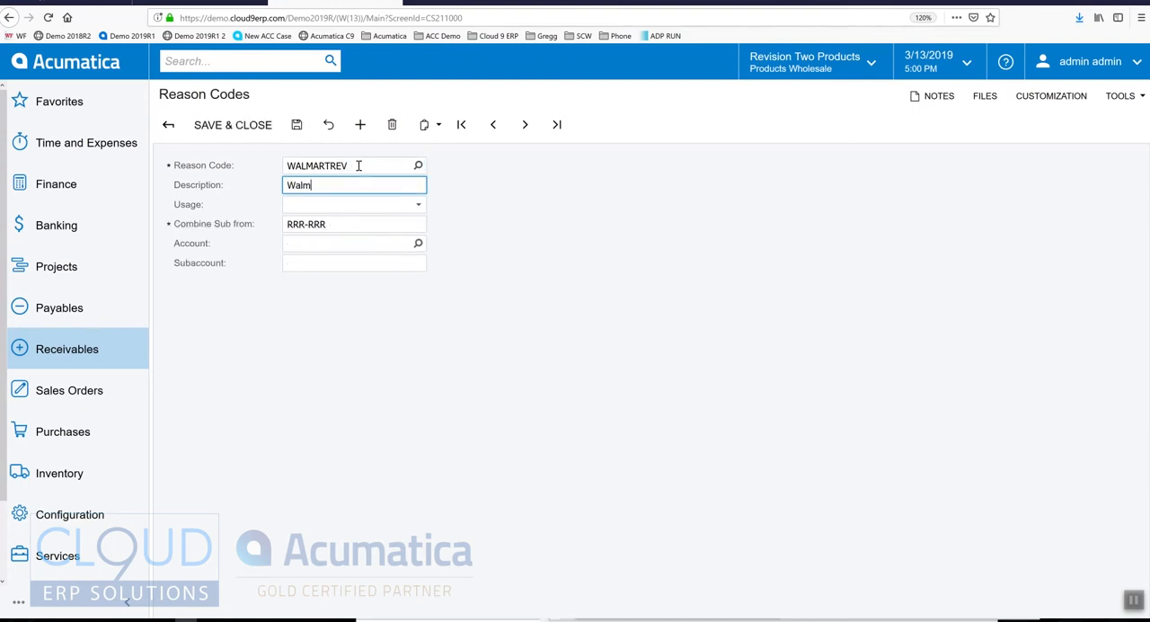
text(lmart Revenue)
Step: Set WALMARTREV's usage to Sales, with sales account 40004 - Walmart Revenue and subaccount 000-000, and save it
key(Tab)
key(s)
key(Tab)
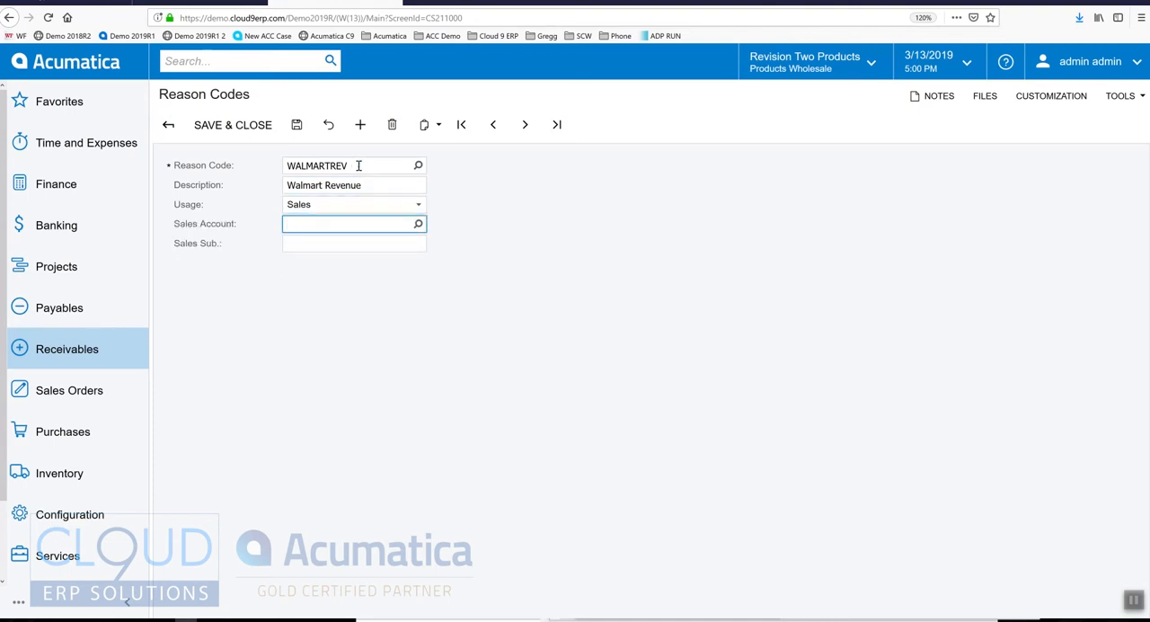
text(walm)
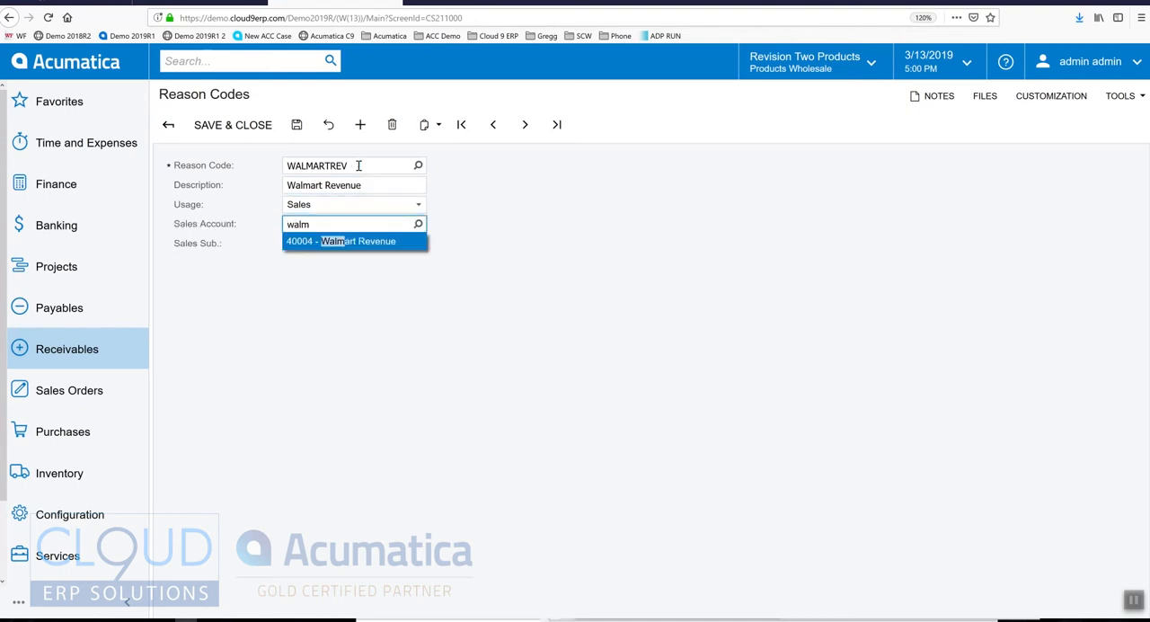
key(Tab)
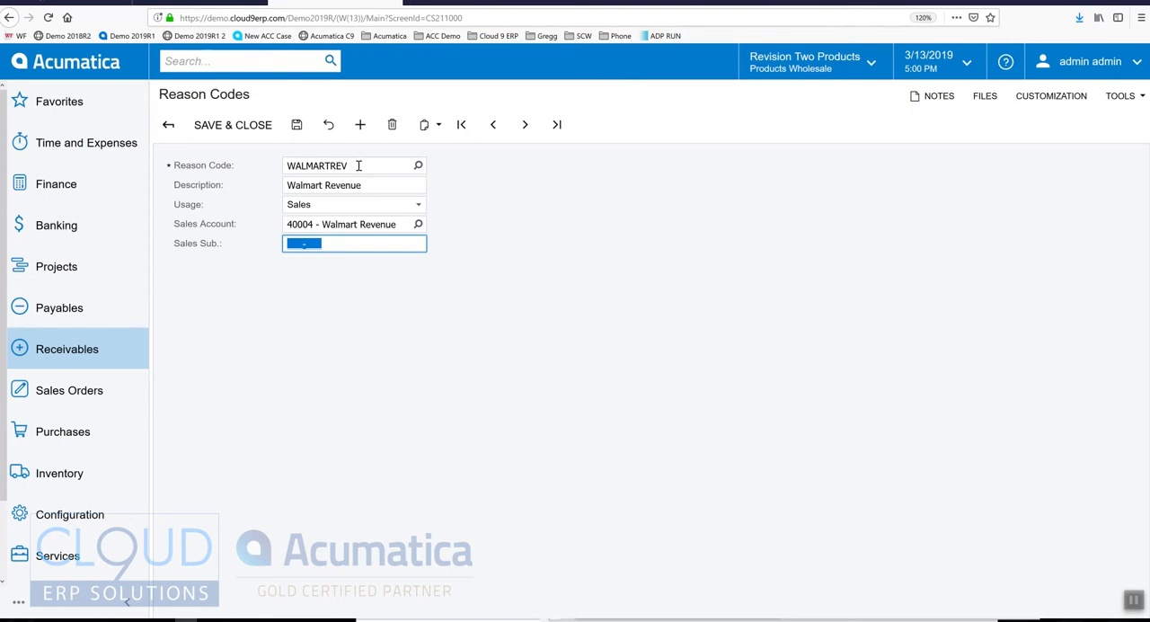
text(0000000)
click(296, 125)
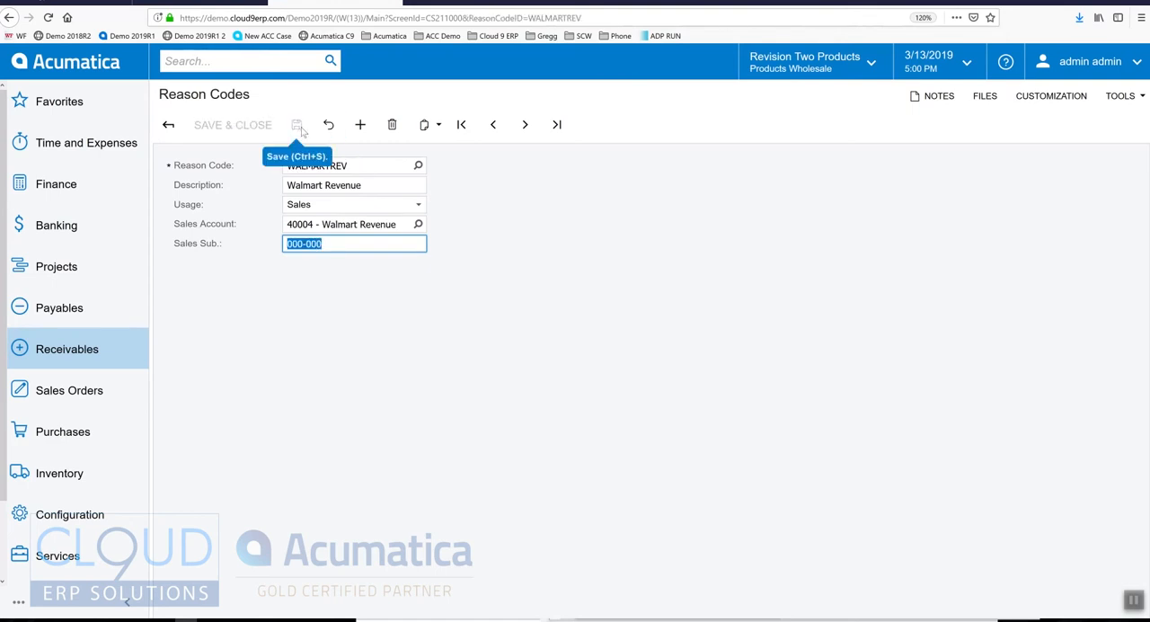
Step: Return to the new AM sales order, assign reason code AMAZONREV to its item line, and save the order
click(402, 2)
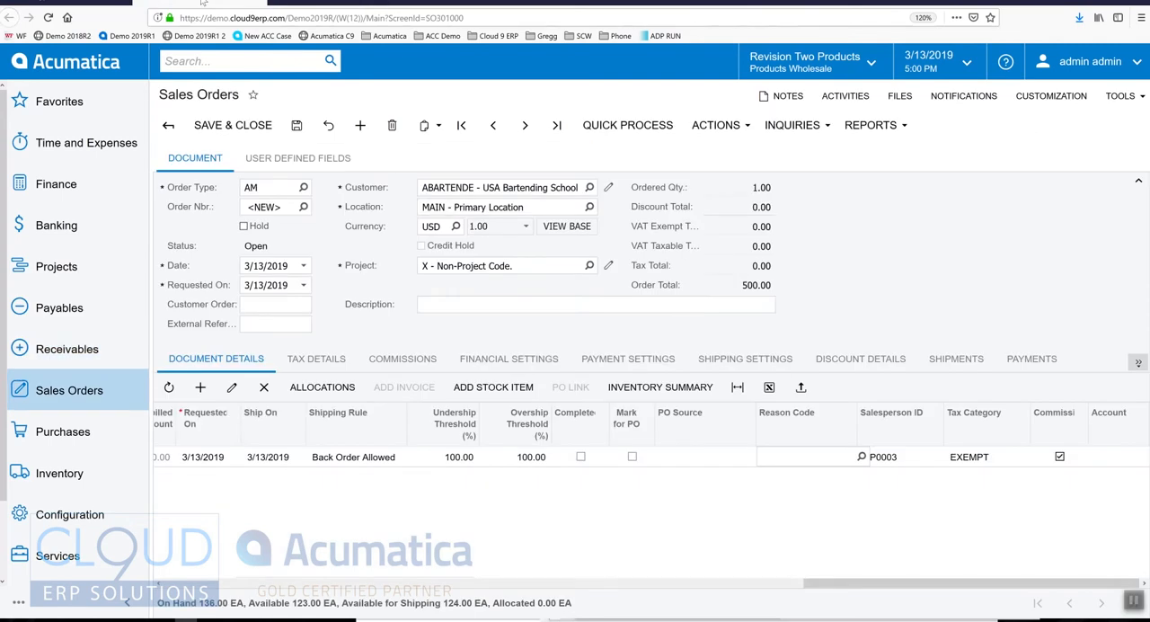
click(823, 457)
text(amaz)
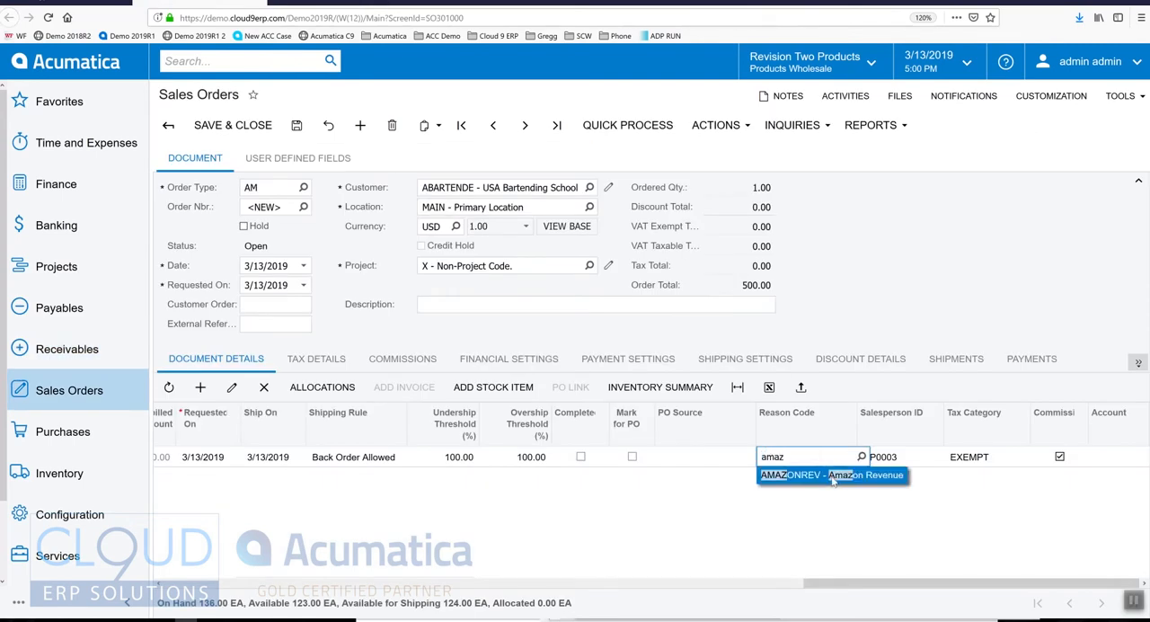
click(833, 475)
key(Tab)
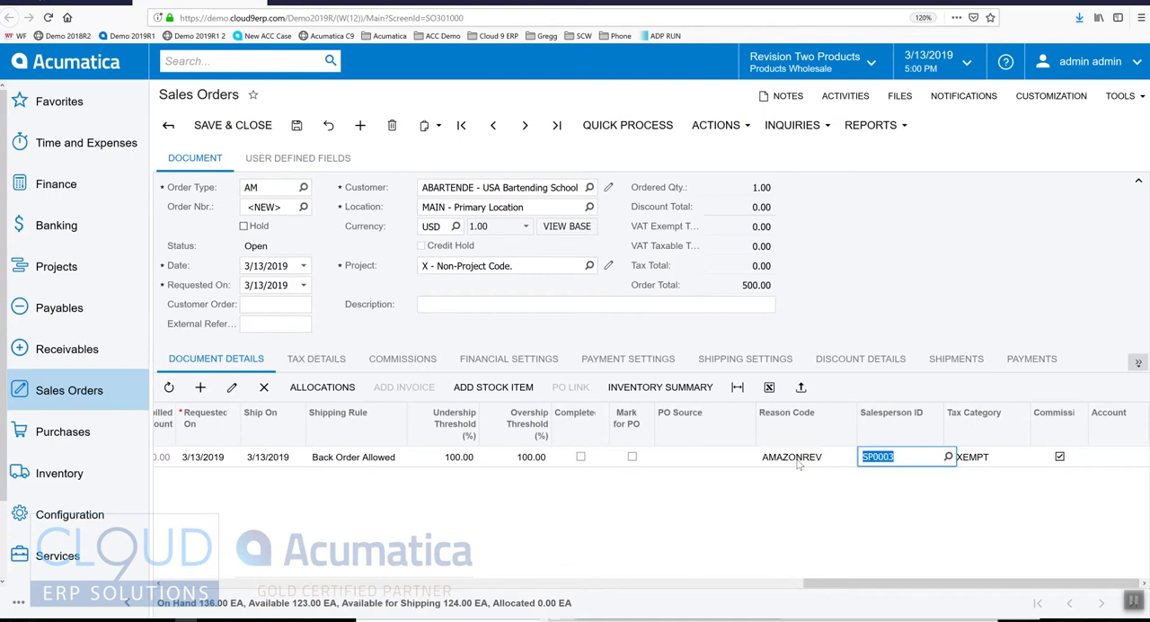
click(796, 456)
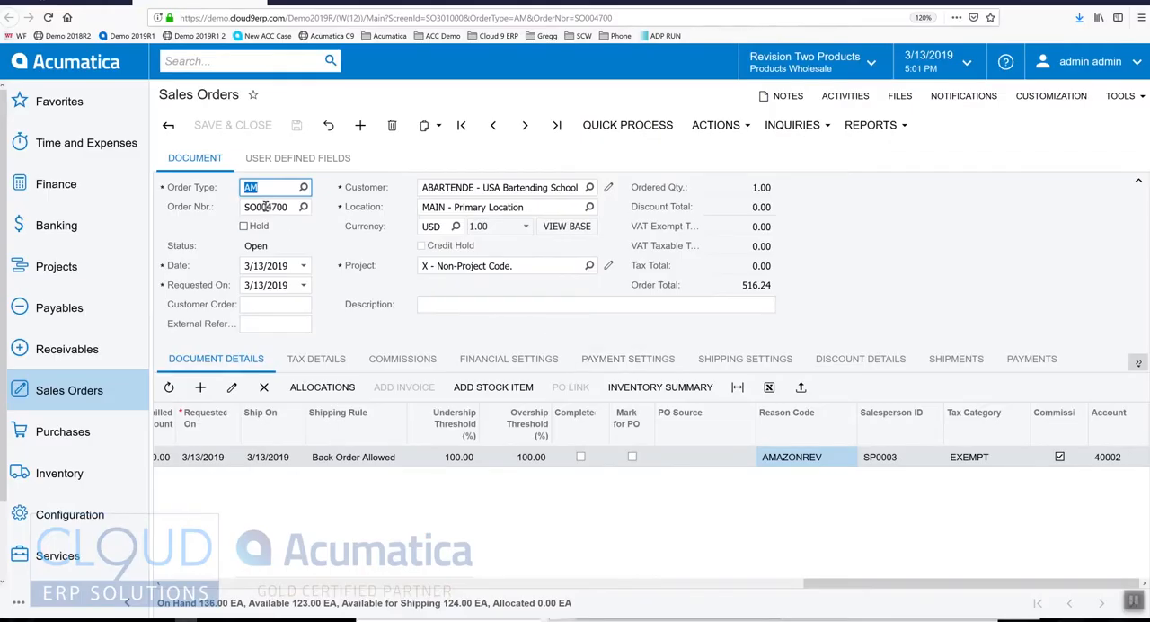
click(268, 208)
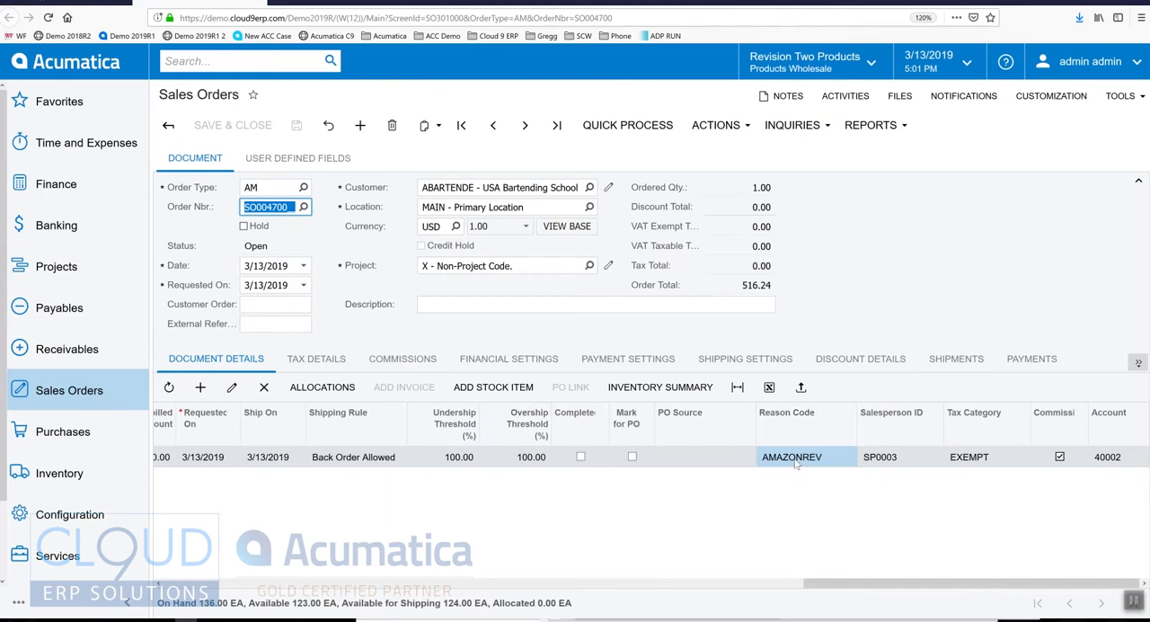
Step: Check the AM order type's general settings, and search the system for customization to open the Customization Projects screen
click(9, 17)
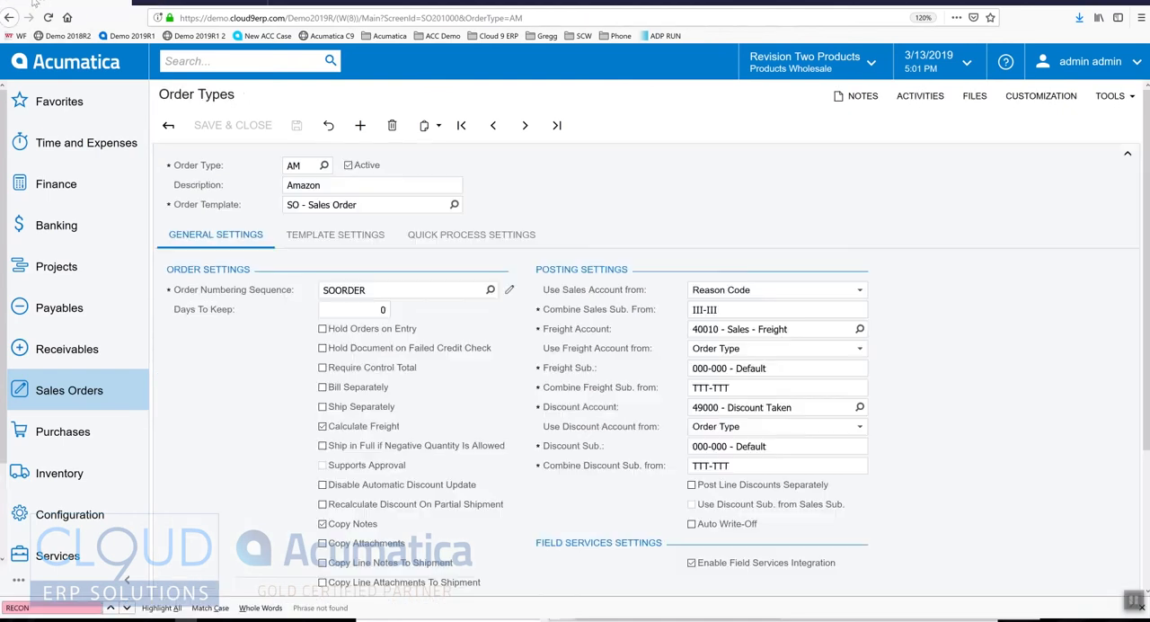
scroll(645, 540, down, 2)
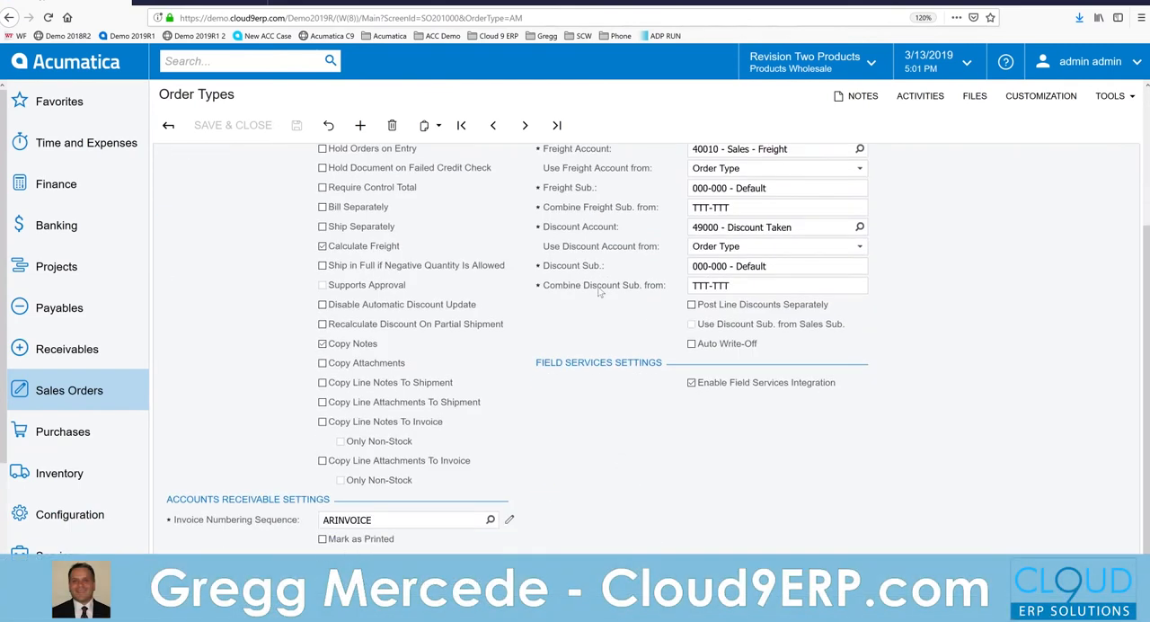
scroll(649, 402, up, 2)
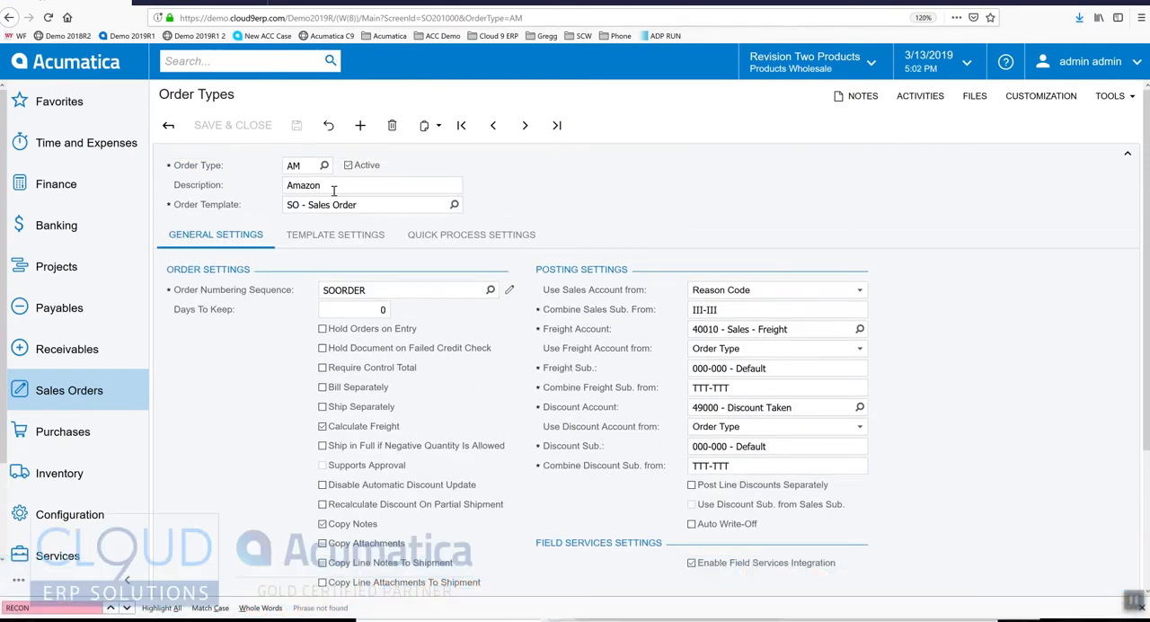
text(customization)
key(Return)
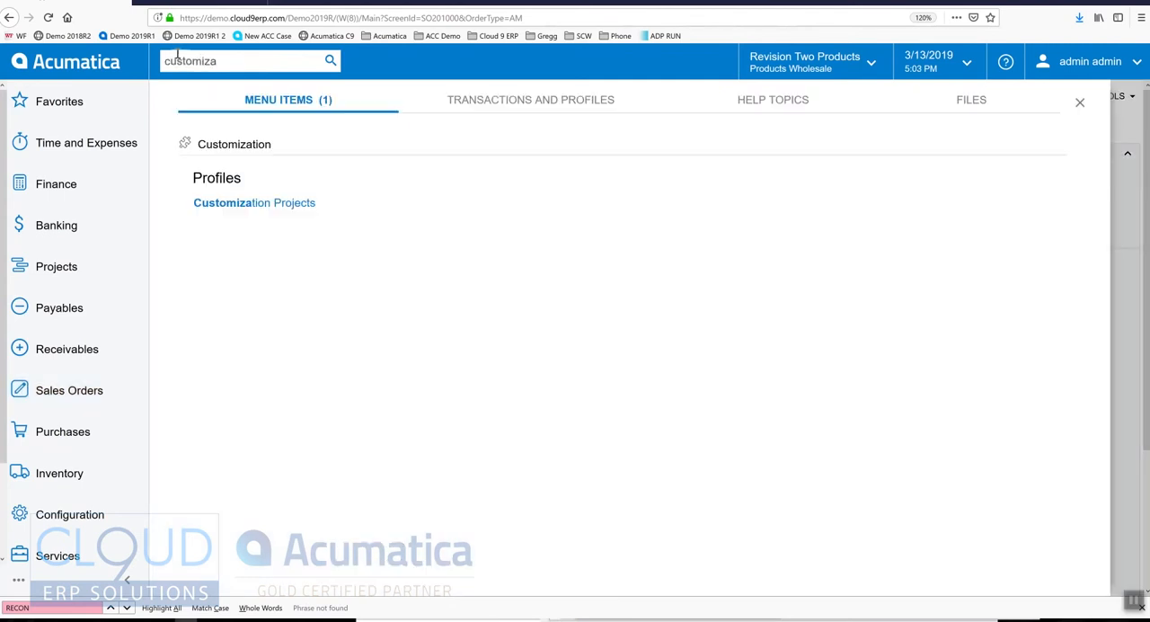
click(262, 198)
Step: Import the customization package PXReasonCodeCustomizationExtensions.zip from the Desktop folder
click(520, 126)
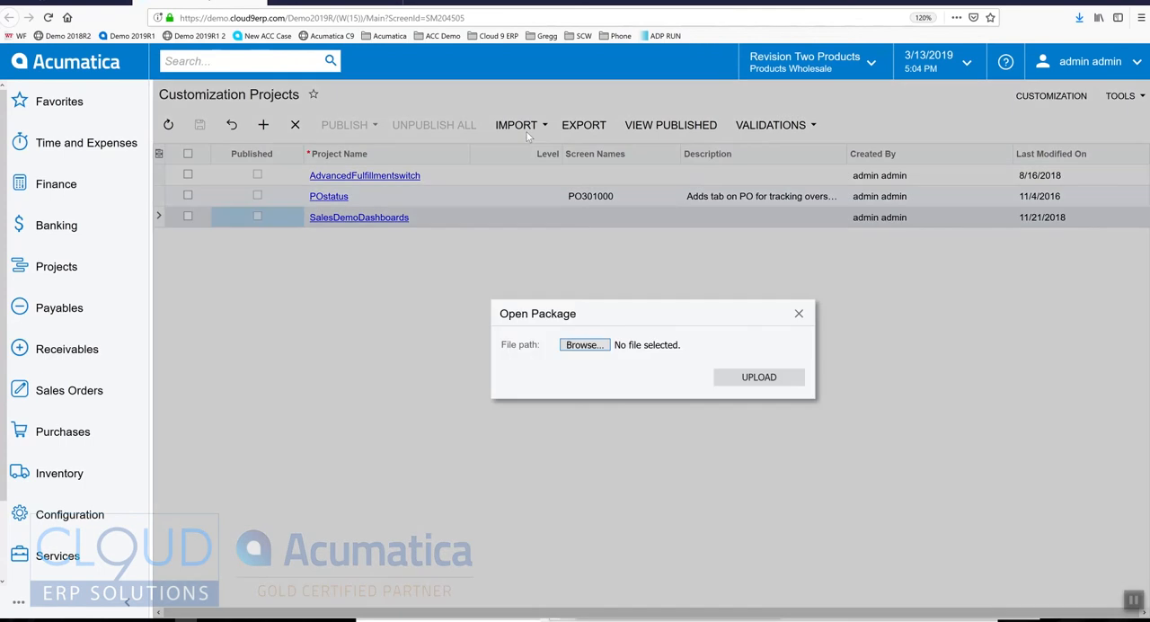
click(588, 346)
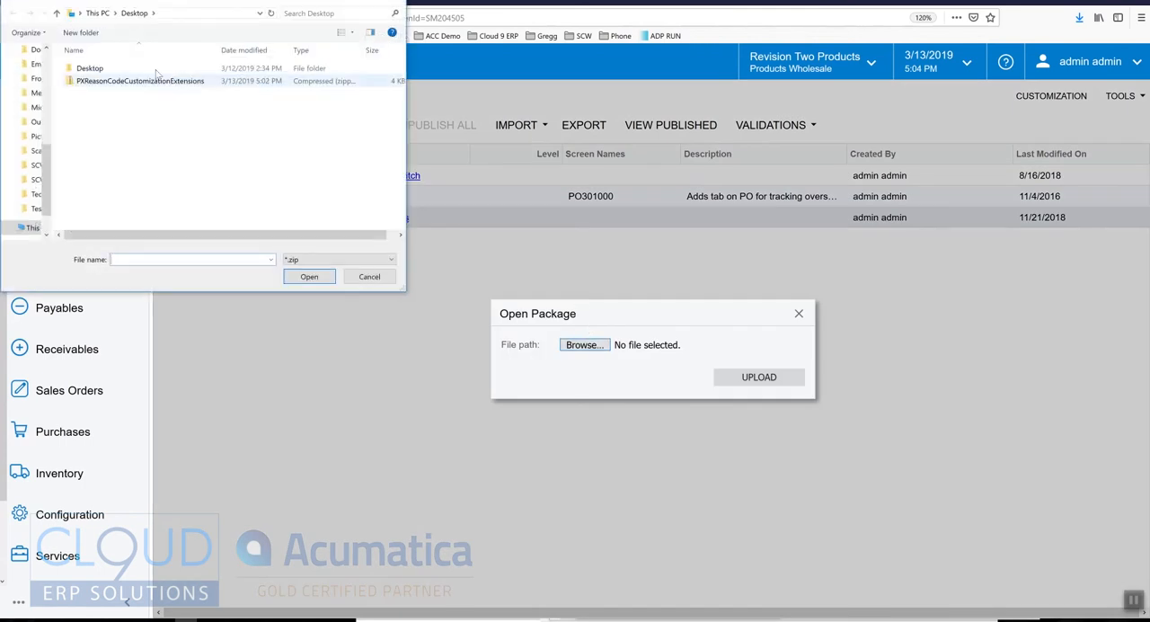
click(109, 85)
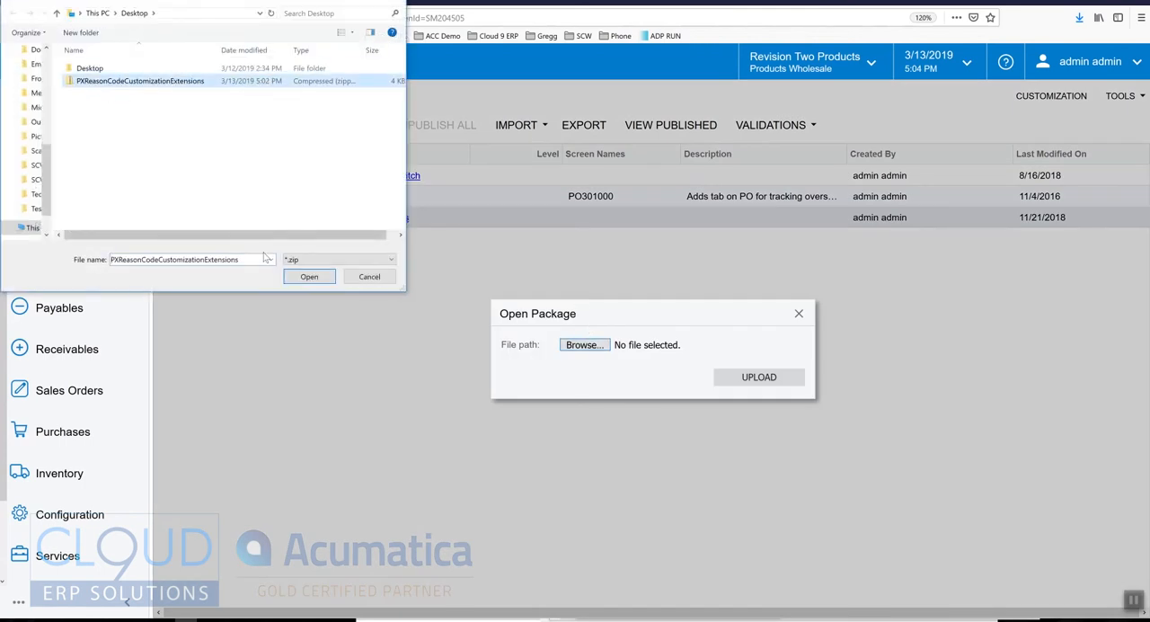
click(309, 278)
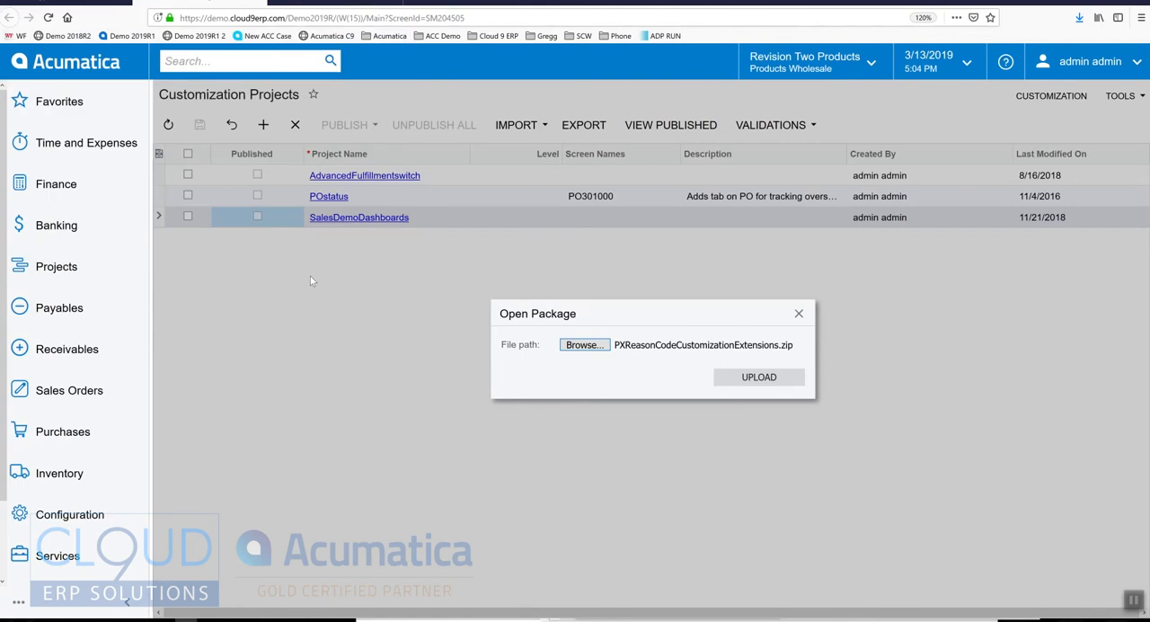
click(749, 379)
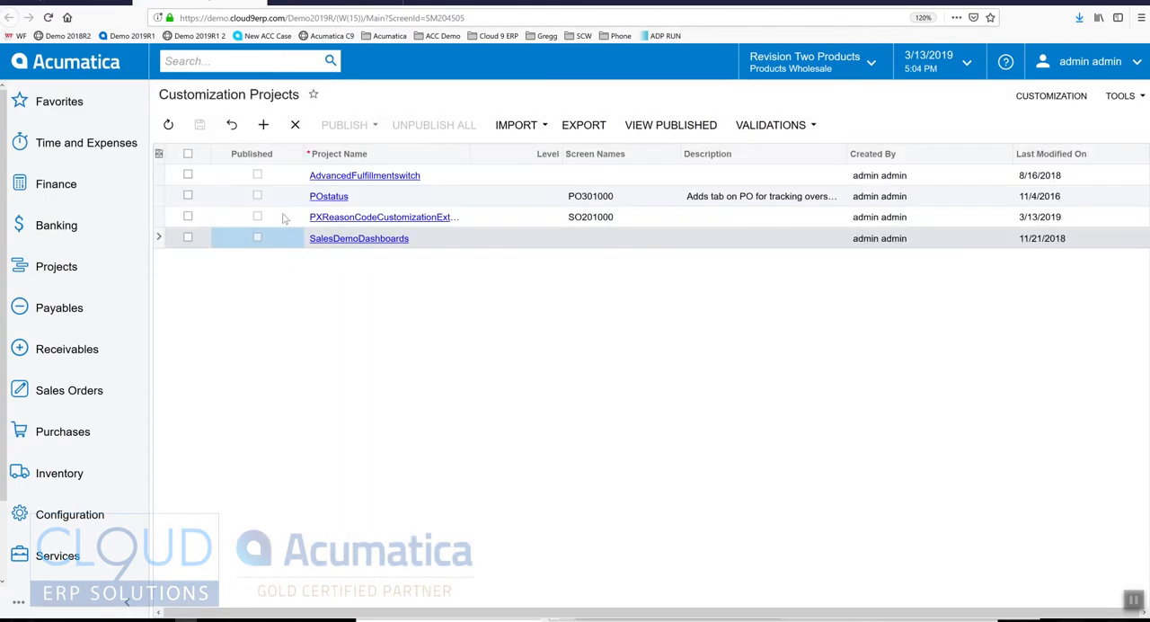
Step: Publish only the PXReasonCodeCustomizationExtensions customization project and close the compilation log
click(189, 216)
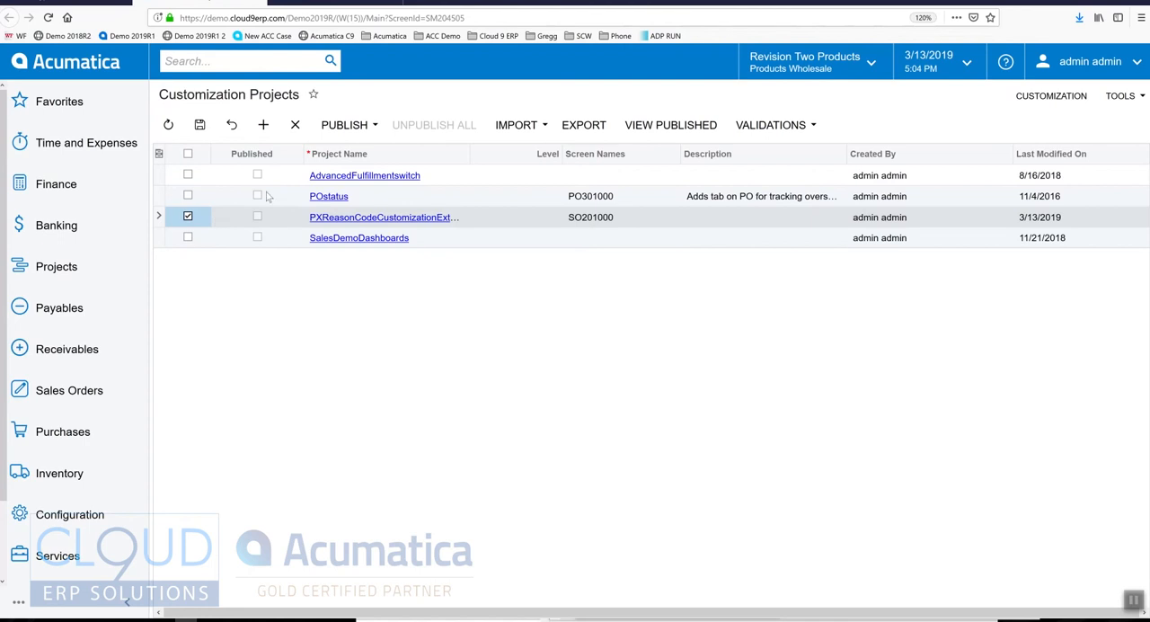
click(345, 125)
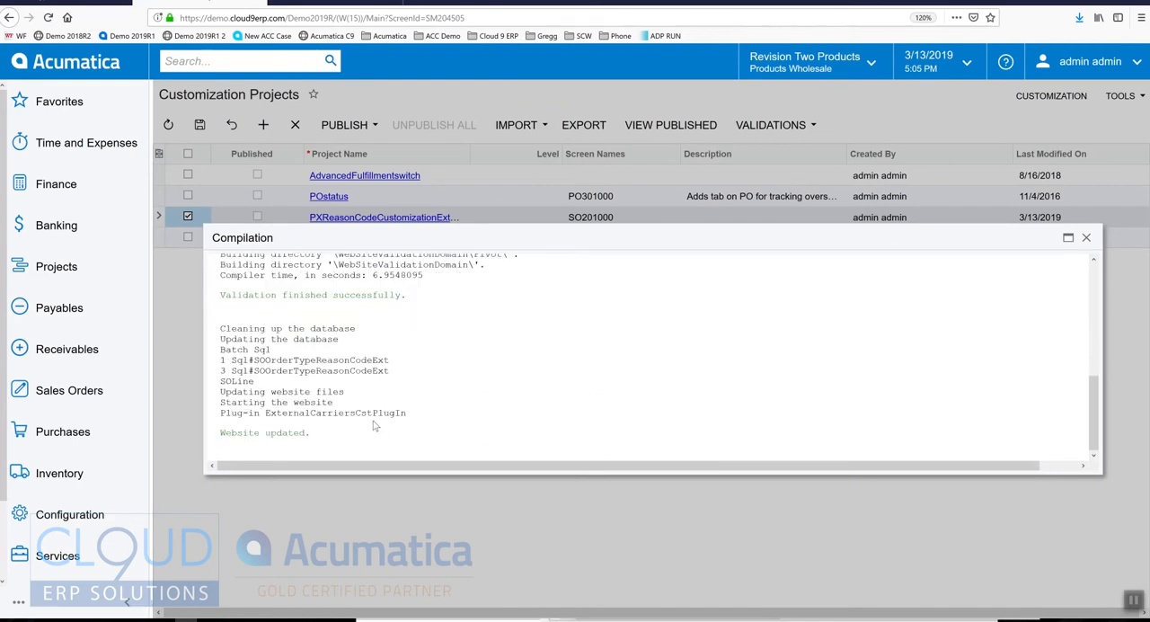
click(67, 35)
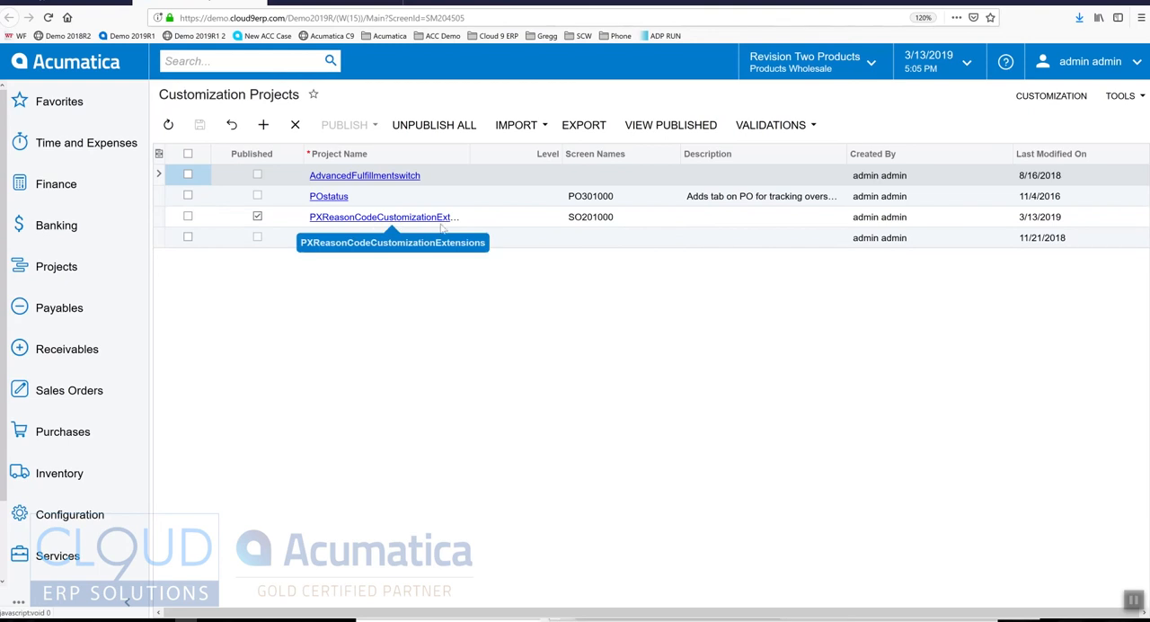
Step: Return to the AM order type, reload it to load the customization, set its reason code to AMAZONREV, and save
click(273, 220)
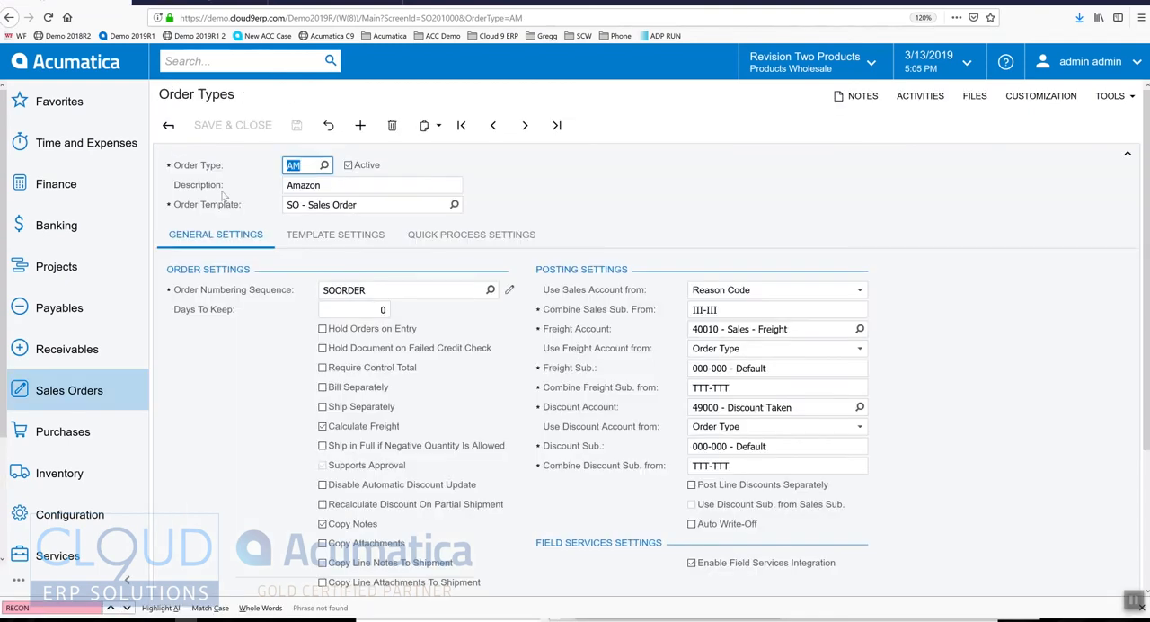
click(47, 17)
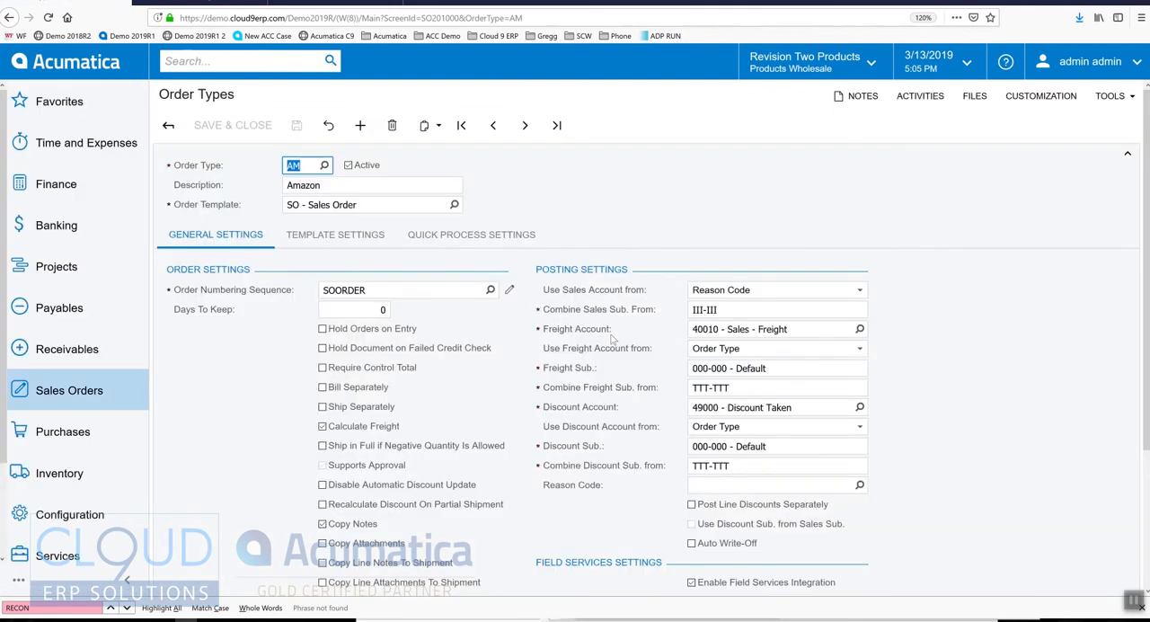
click(699, 485)
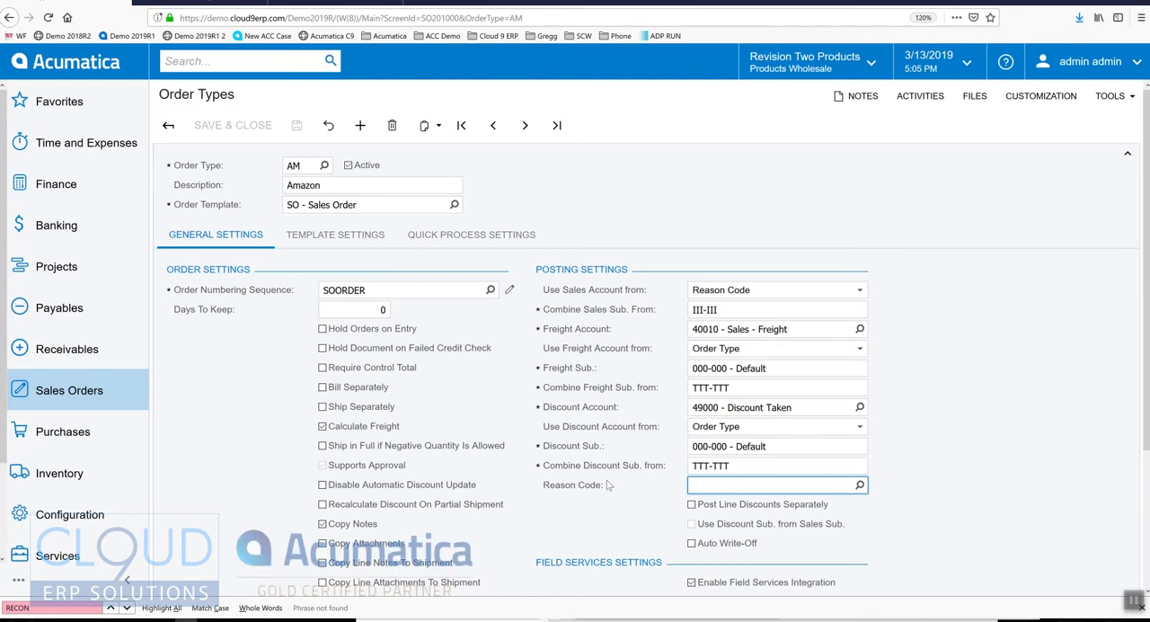
click(860, 486)
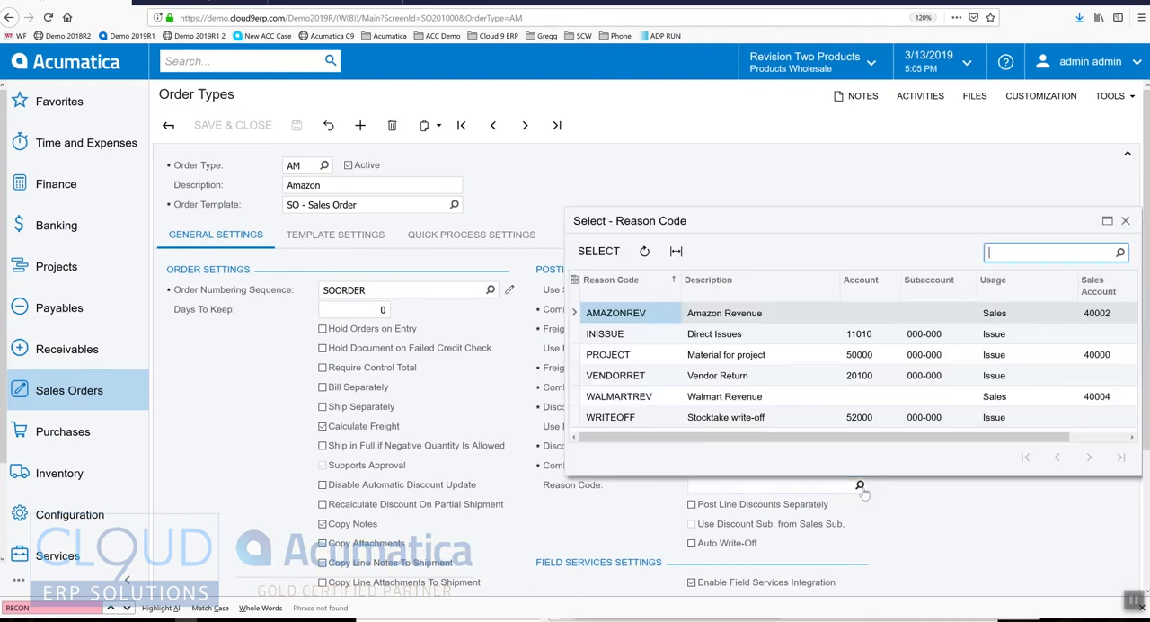
double_click(637, 315)
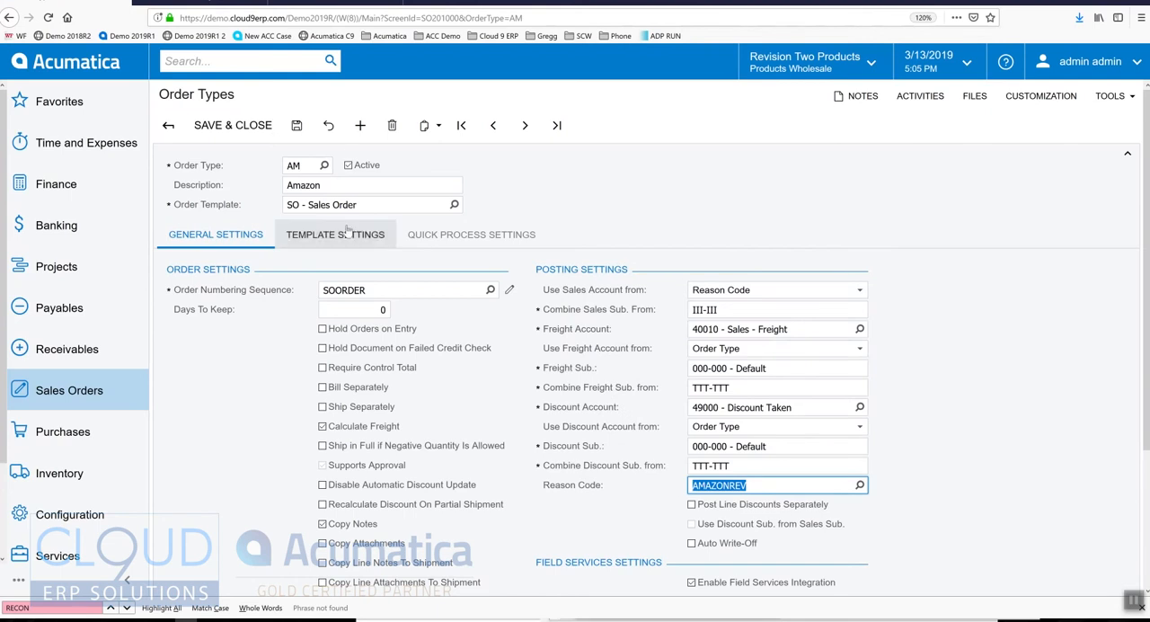
click(300, 164)
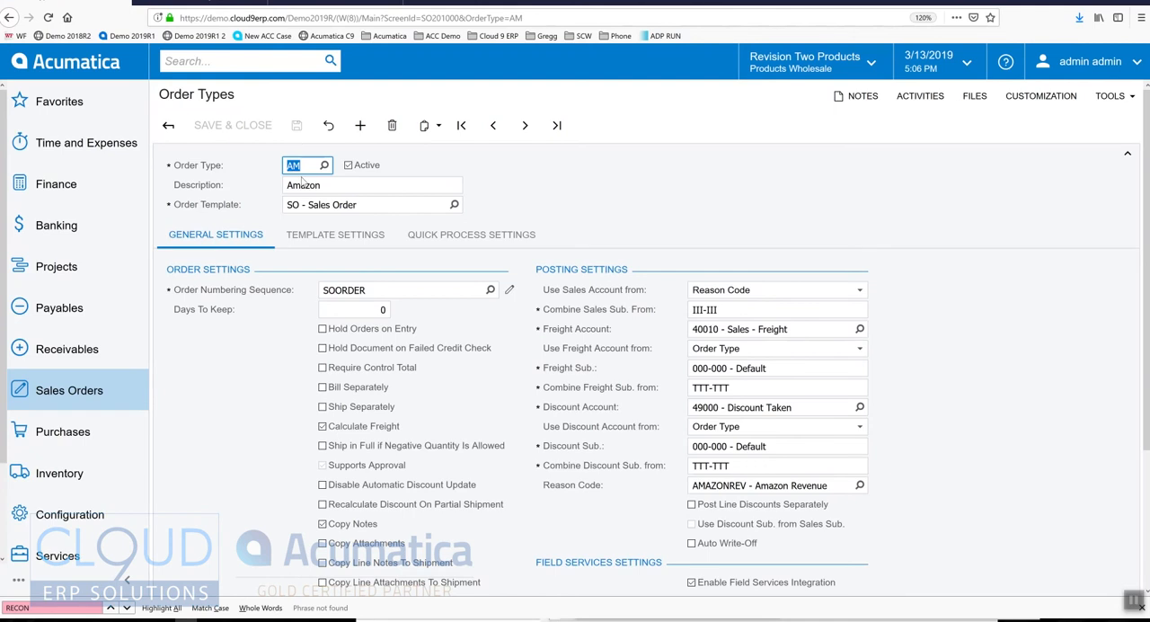
Step: Create order type WM by pasting the copied order type settings, and enter Walmart as its description
text(WM)
key(Tab)
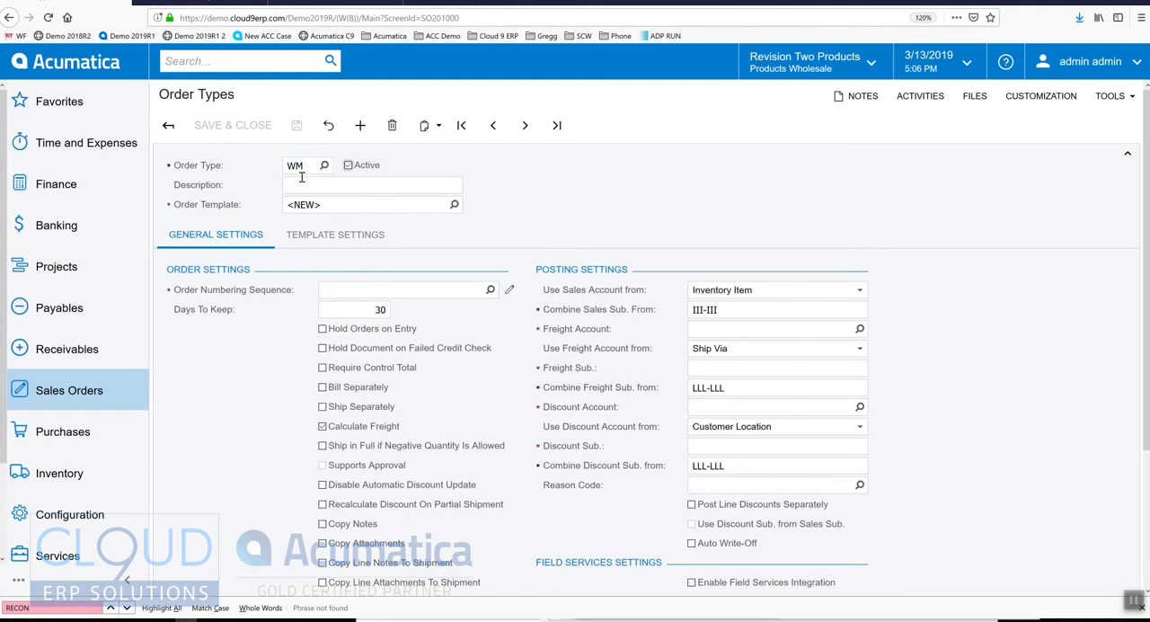
click(430, 126)
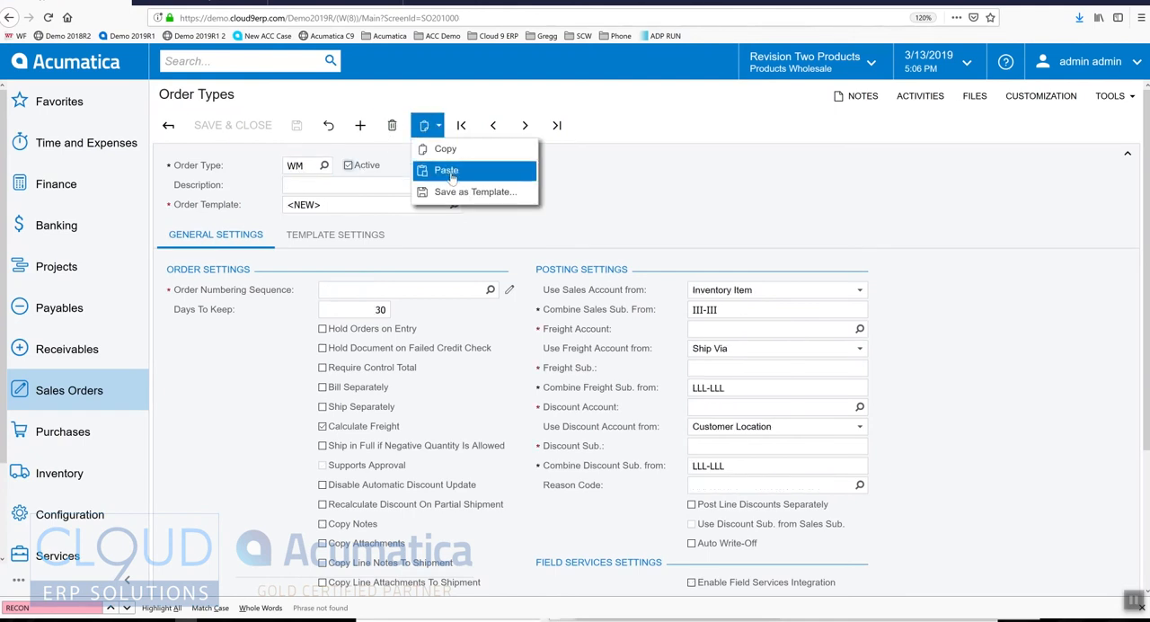
click(447, 170)
click(371, 189)
text(W)
key(Tab)
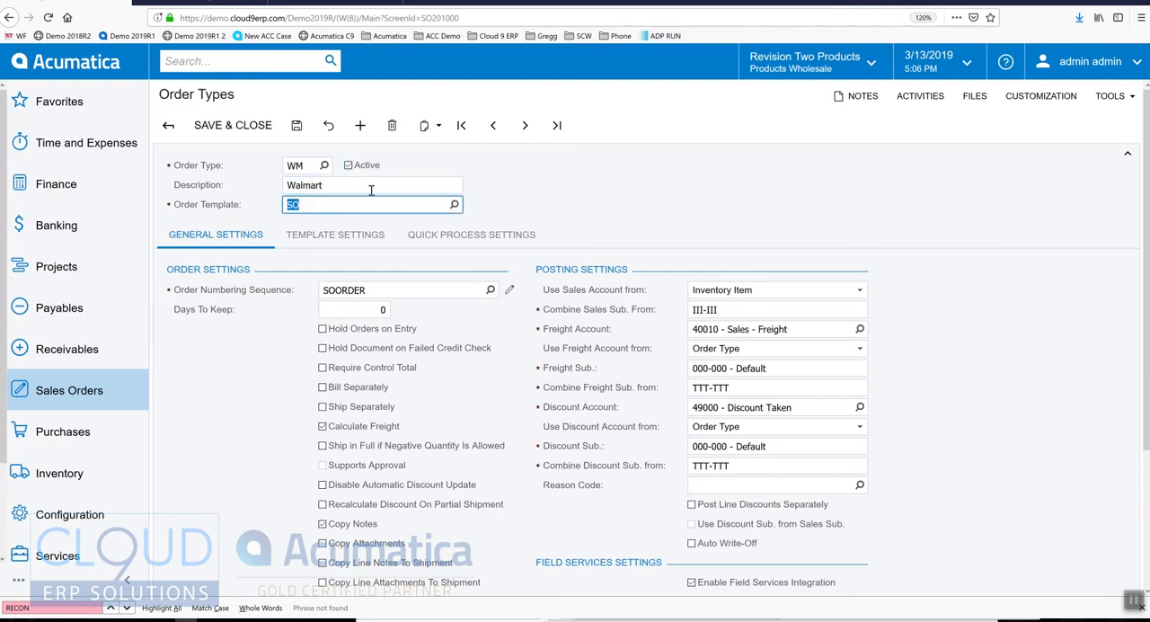
Step: Set the WM order type to take its sales account from Reason Code, assign reason code WALMARTREV, and save
click(749, 290)
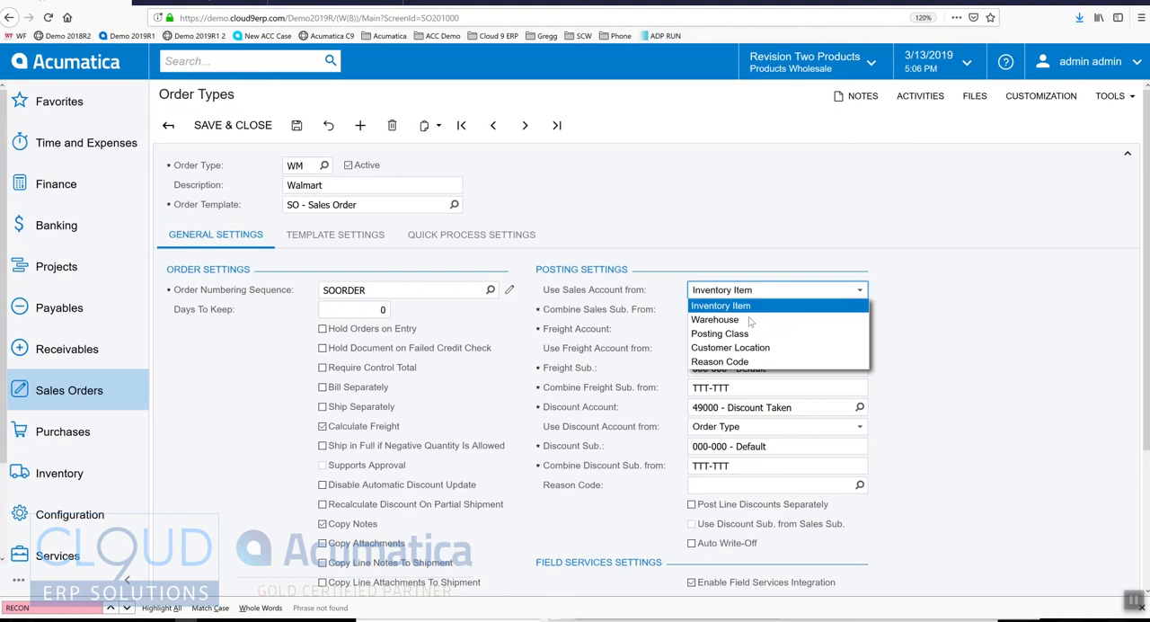
click(745, 361)
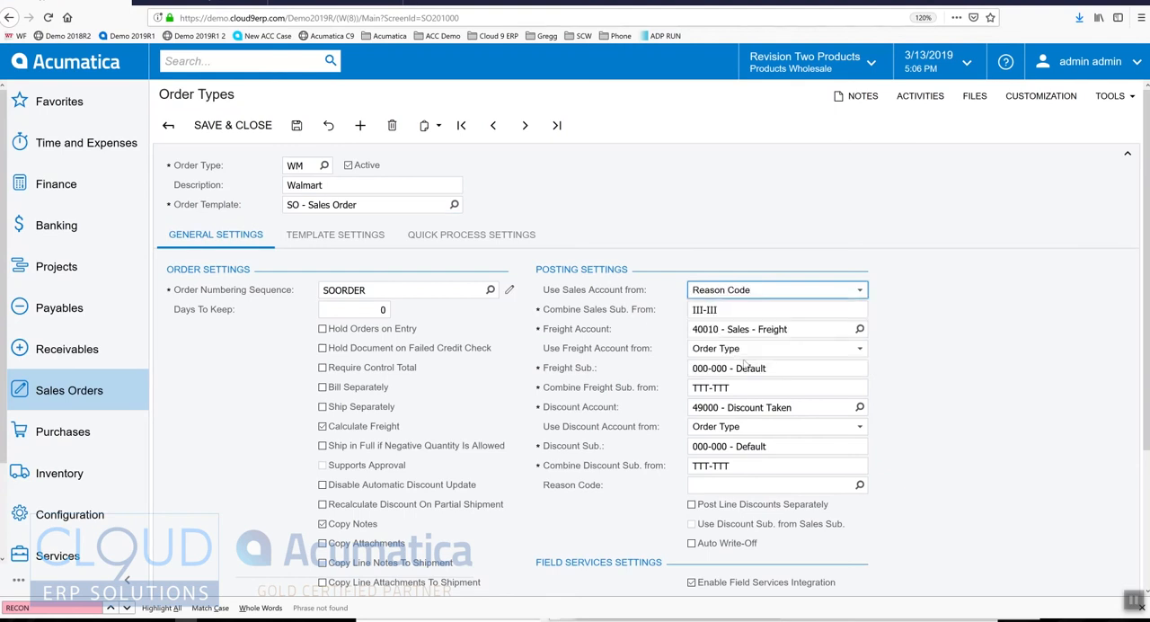
click(736, 486)
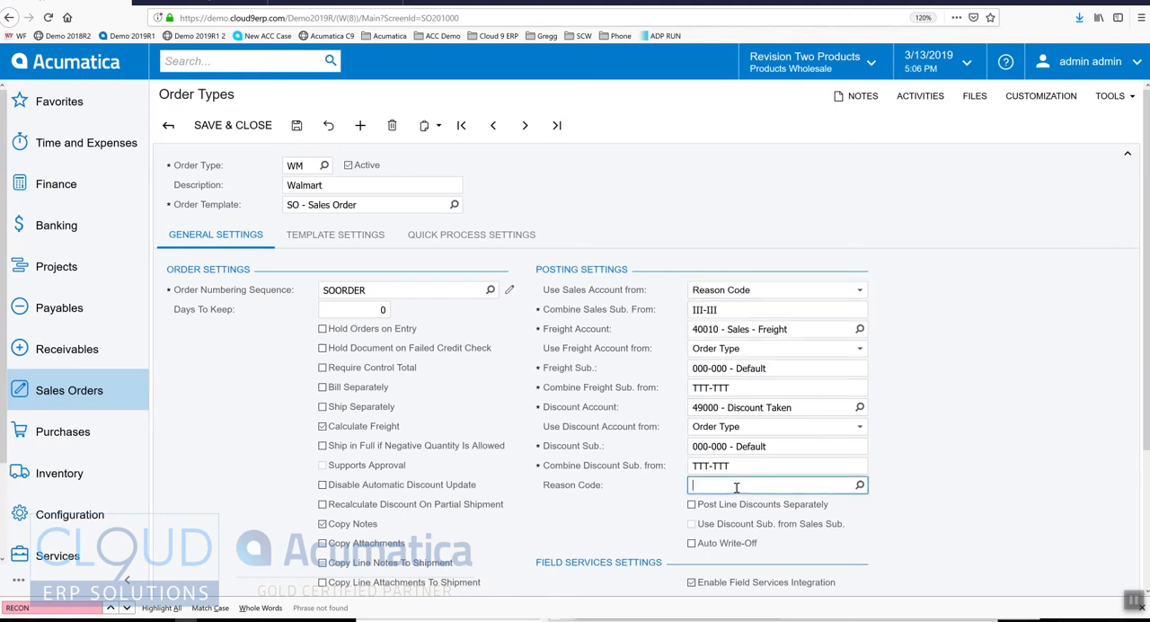
text(walm)
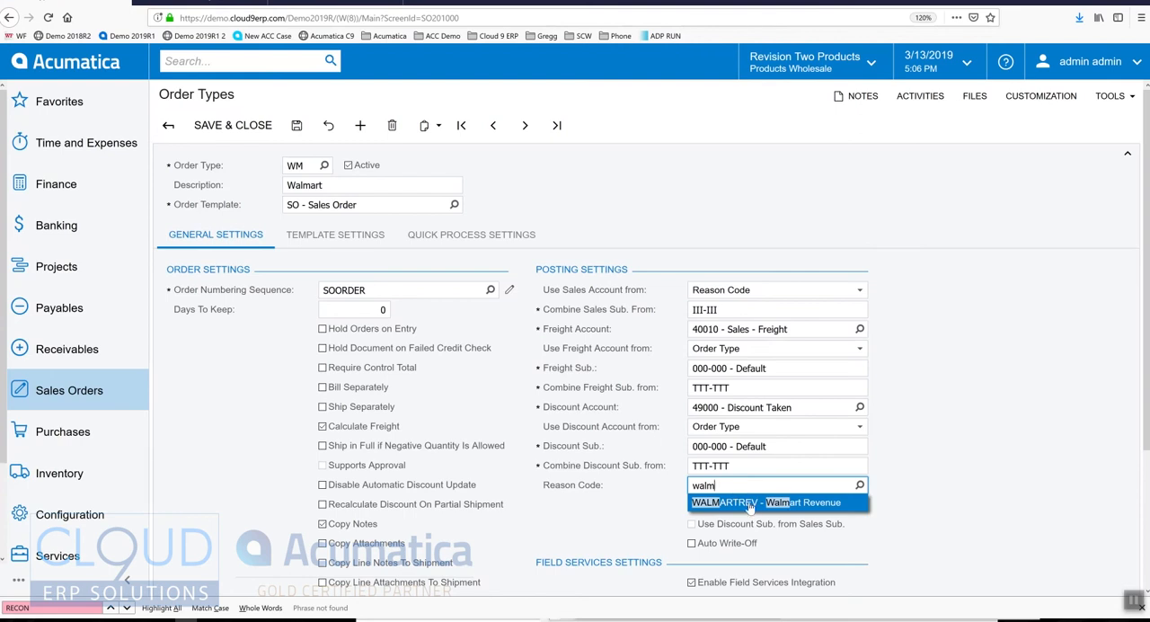
click(750, 507)
click(297, 126)
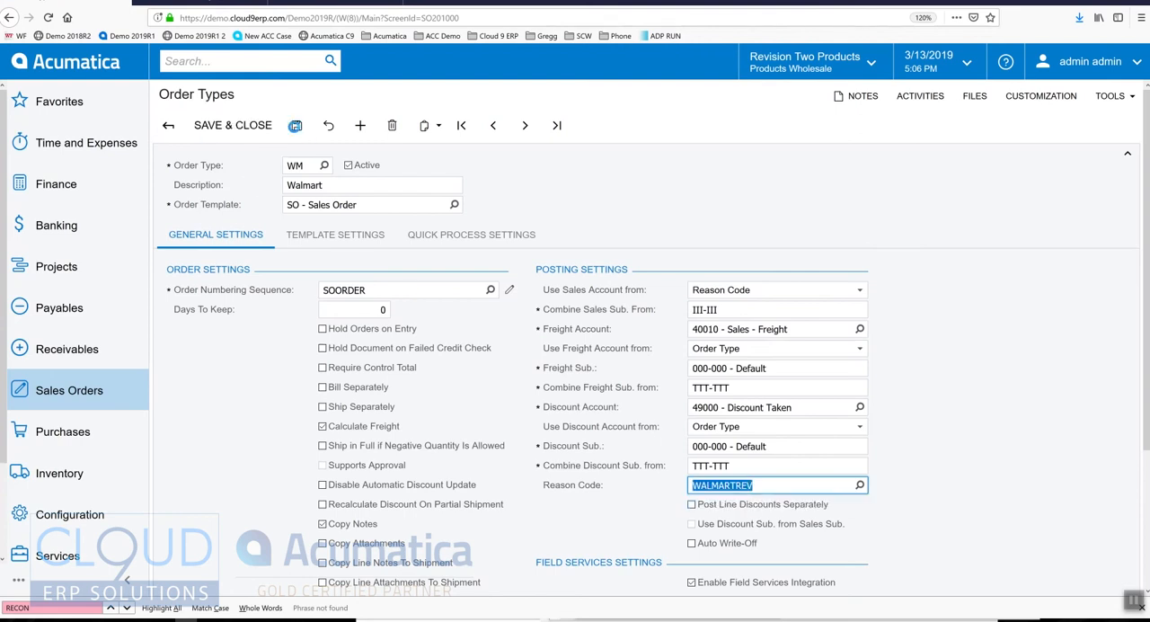
Step: Start a new sales order of type AM for the customer USA Bartending School
click(299, 3)
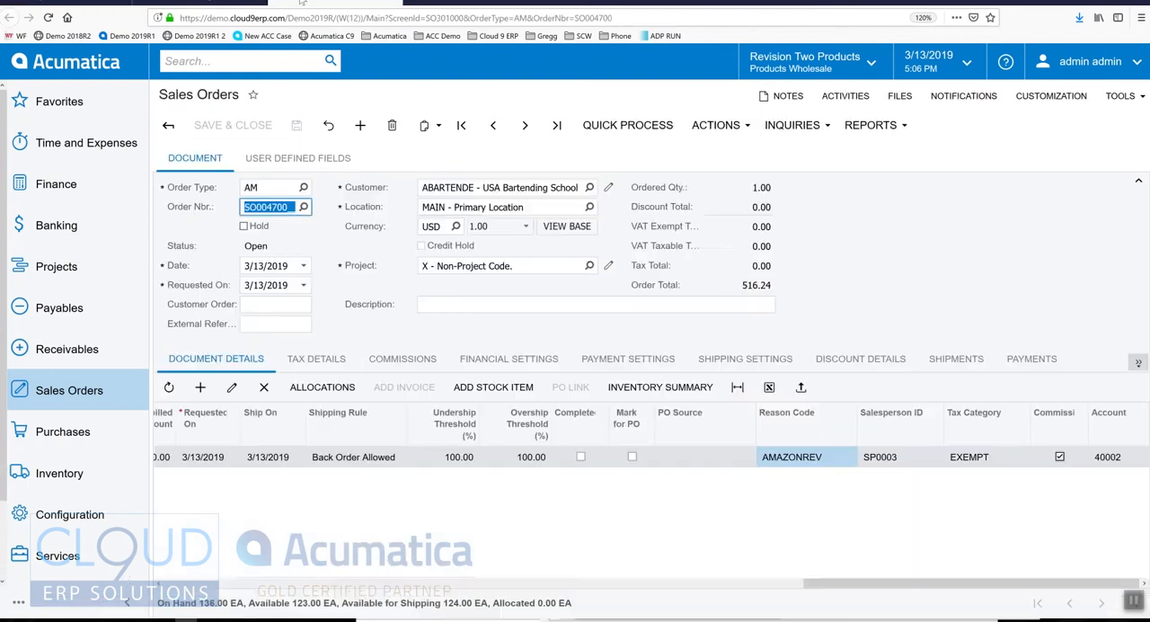
click(69, 396)
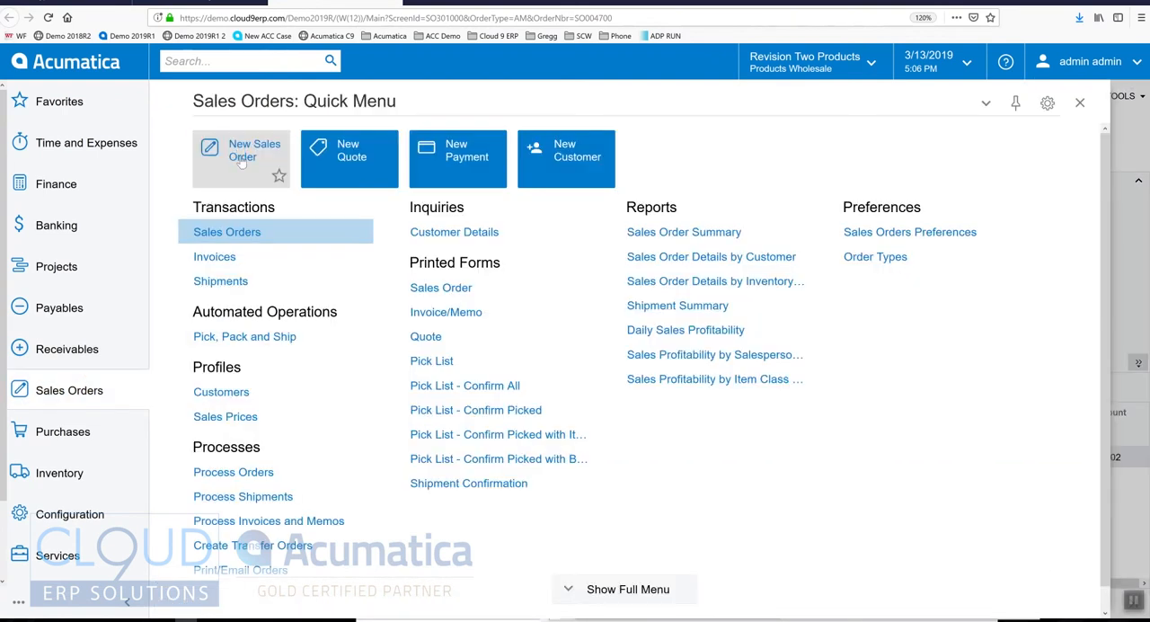
click(270, 171)
text(a)
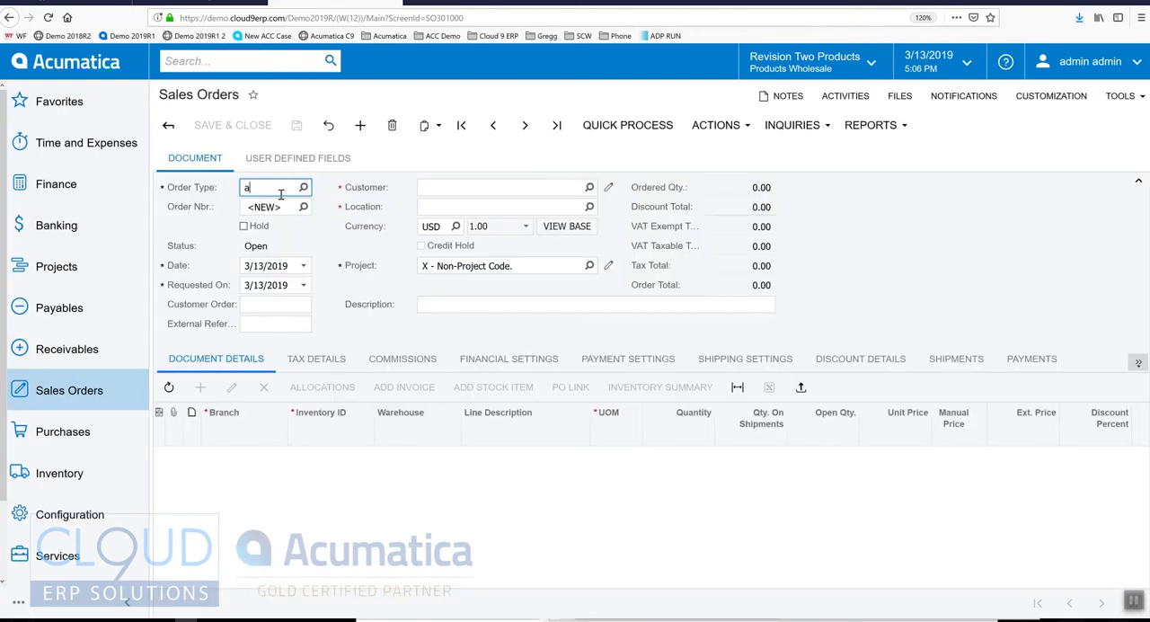
key(Tab)
key(Tab)
key(Tab)
key(Tab)
key(Tab)
key(Tab)
text(ba)
key(Tab)
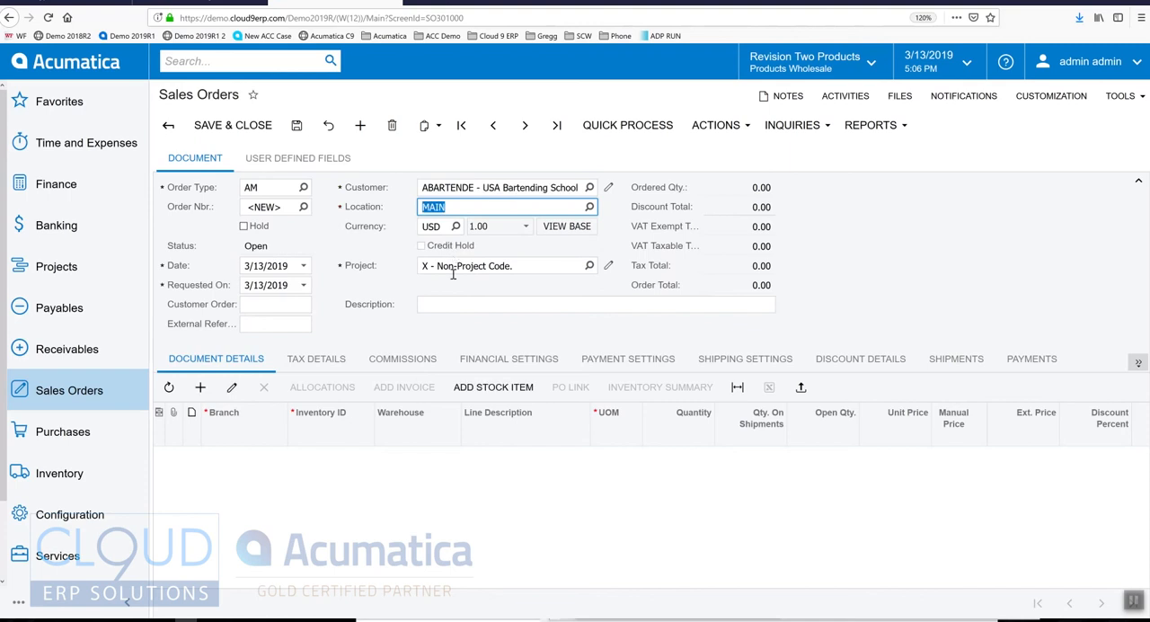
Step: Add one Acer Laptop Computer from the RETAIL warehouse to the order through the inventory lookup
click(478, 393)
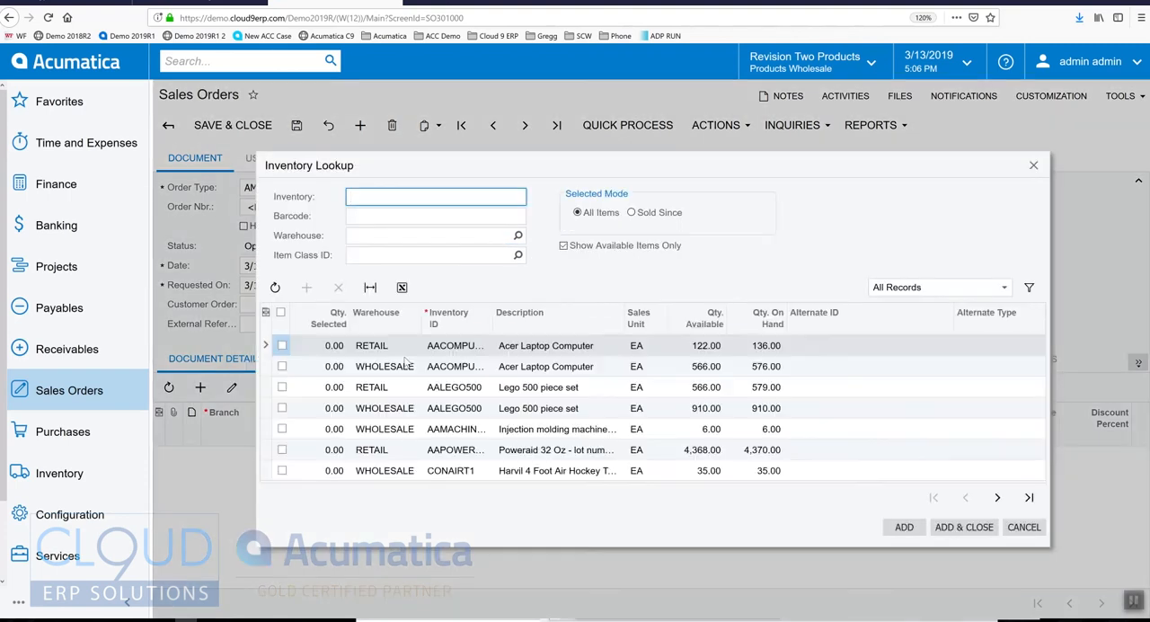
click(336, 347)
text(1)
click(382, 368)
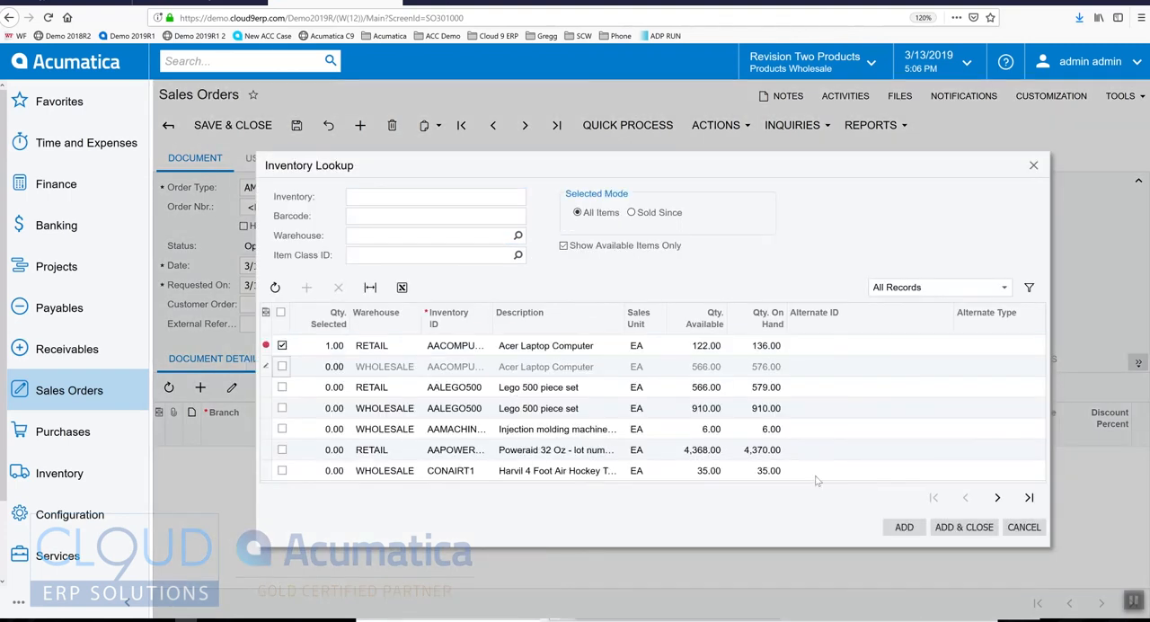
click(951, 528)
Step: Check the item line's reason code and sales account, comparing the account with its description in the account lookup
drag(458, 577, 985, 595)
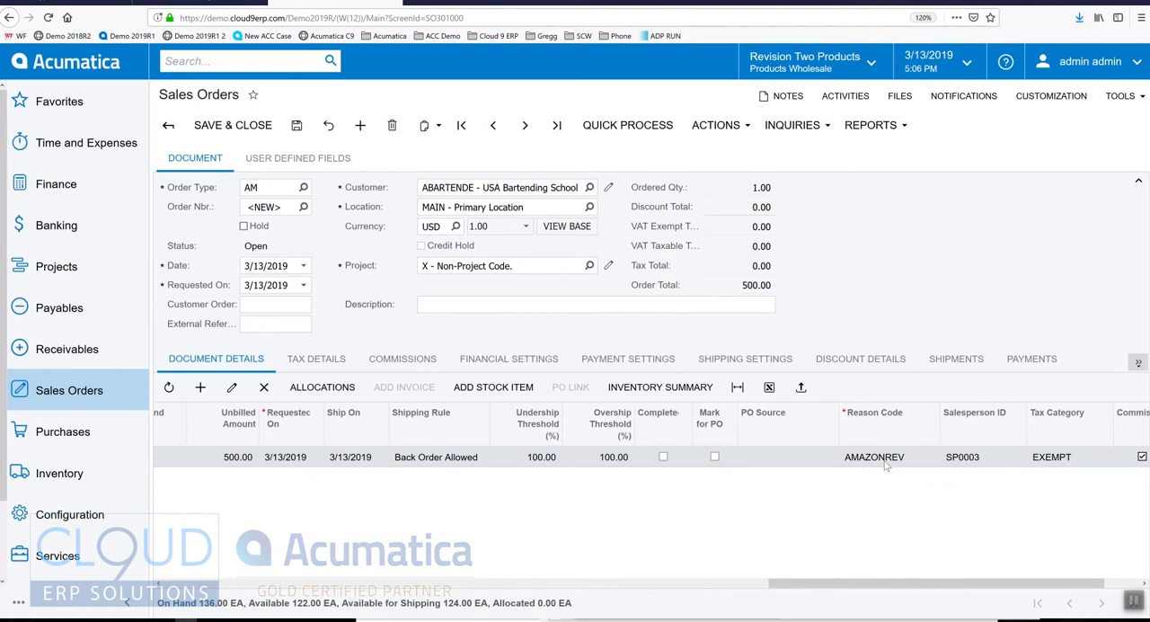
drag(908, 590, 980, 590)
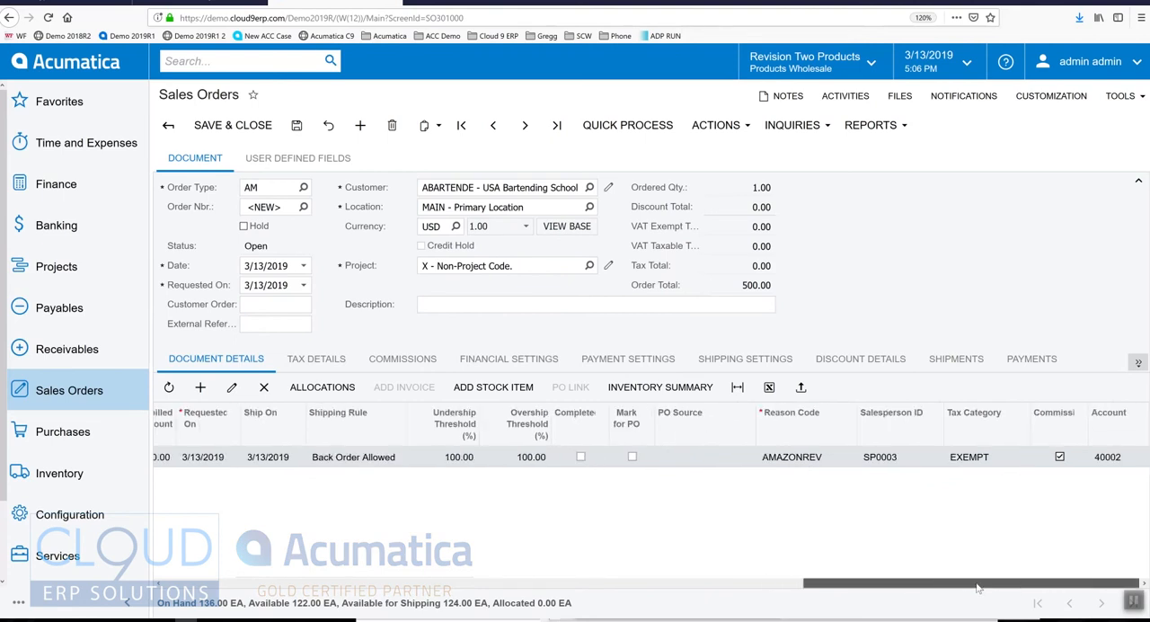
click(1114, 458)
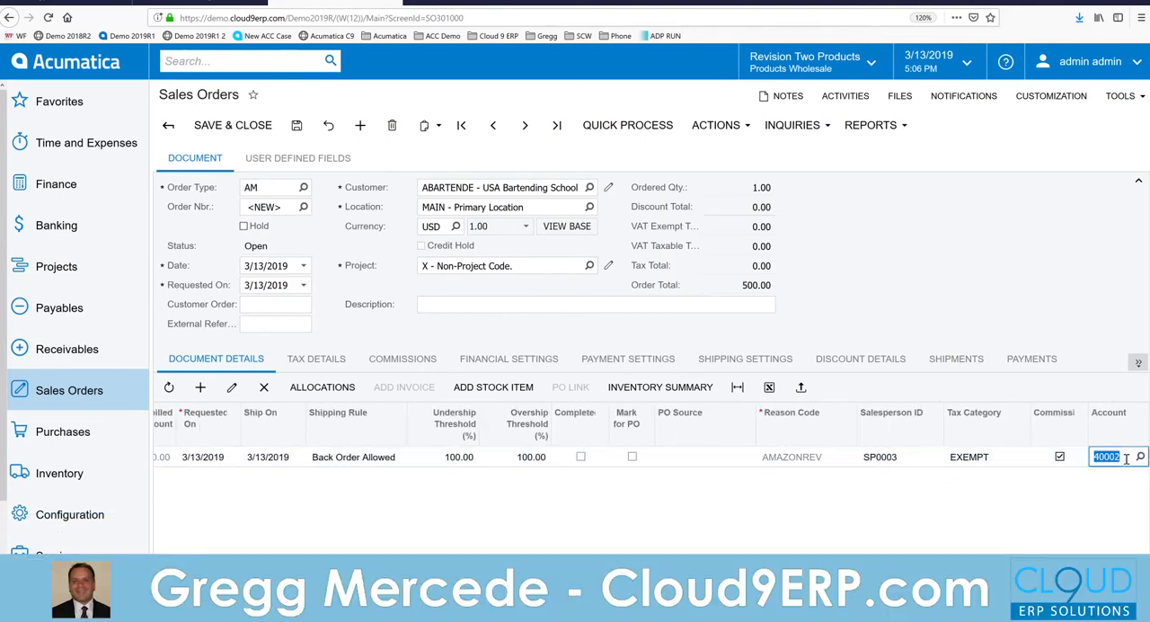
click(1139, 457)
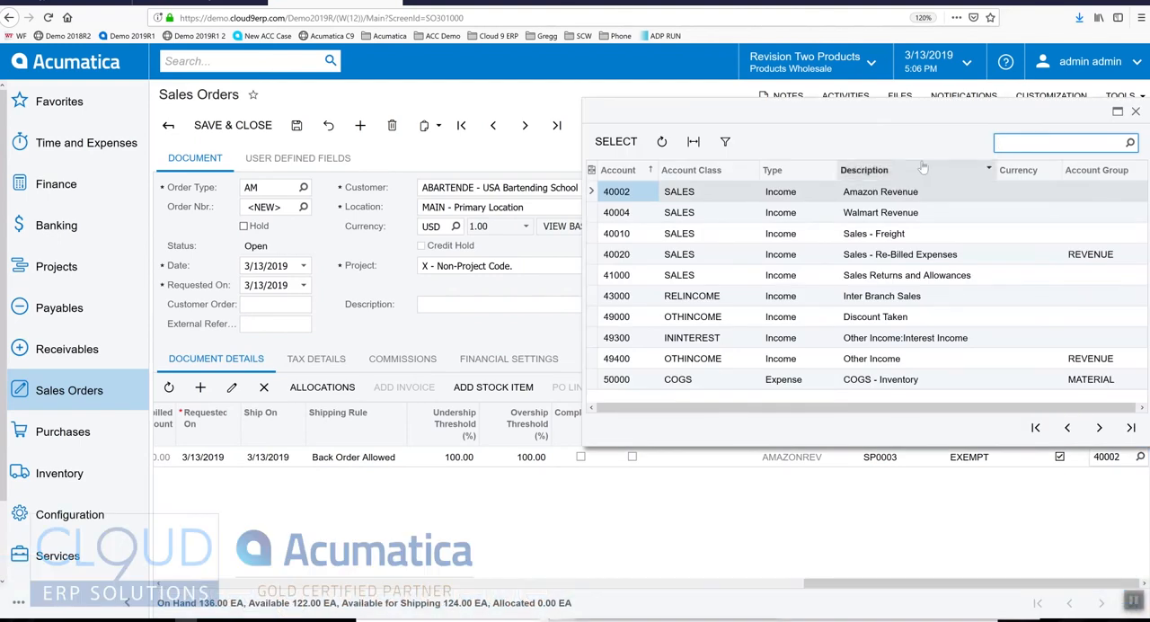
click(1136, 111)
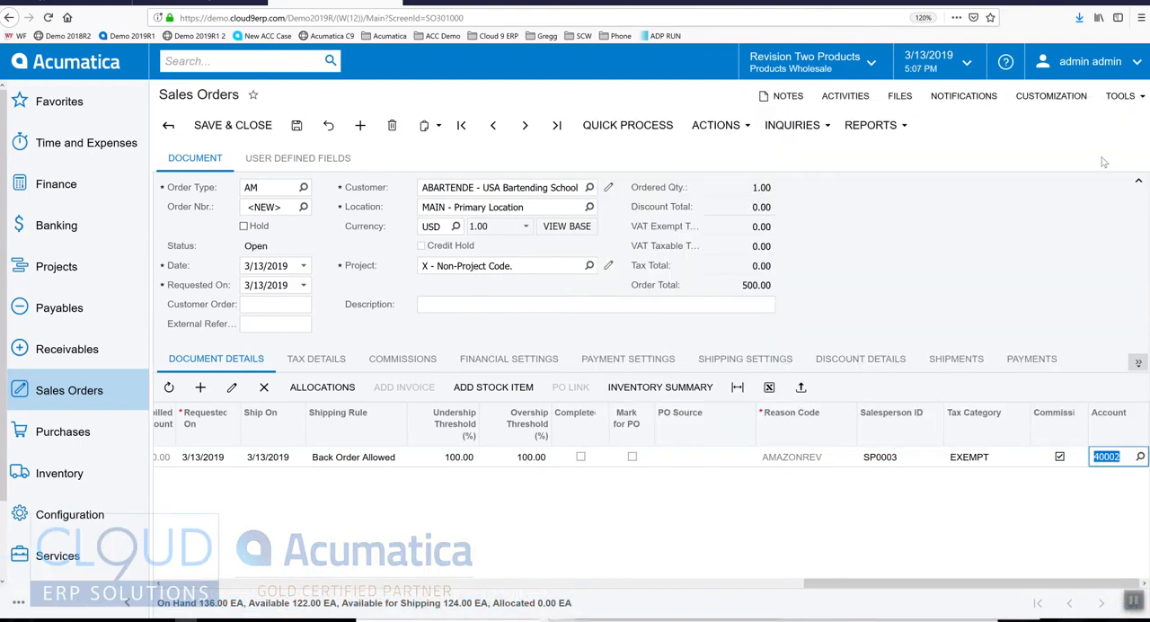
click(932, 309)
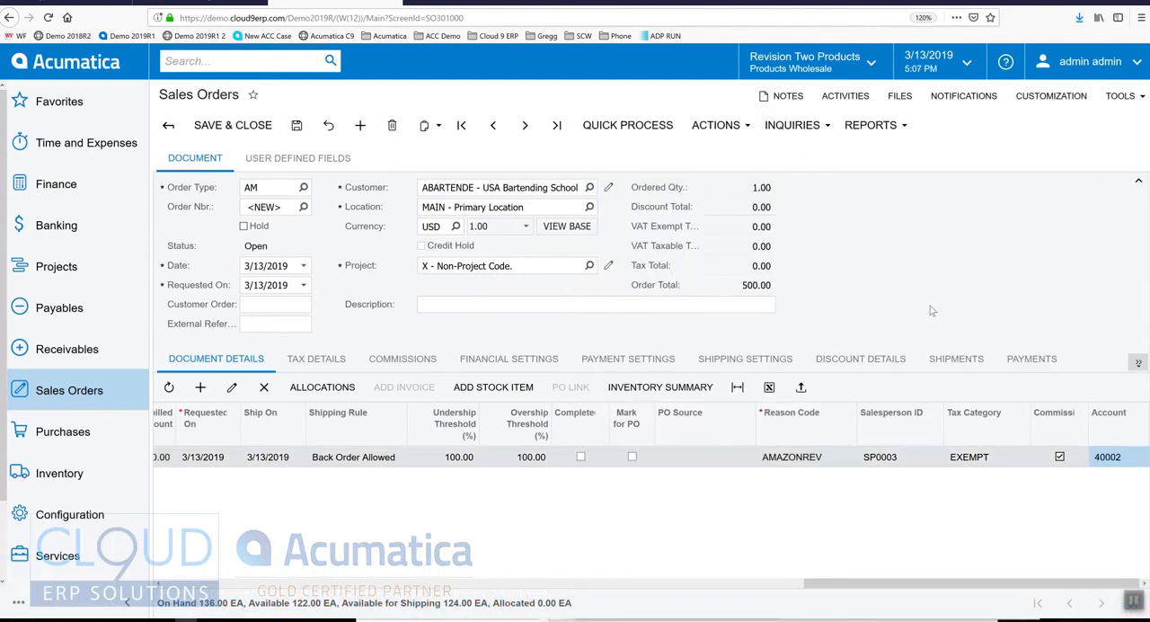
Step: Quick-process the order from the RETAIL warehouse with today's shipment date, confirming the shipment and preparing and releasing the invoice
click(643, 126)
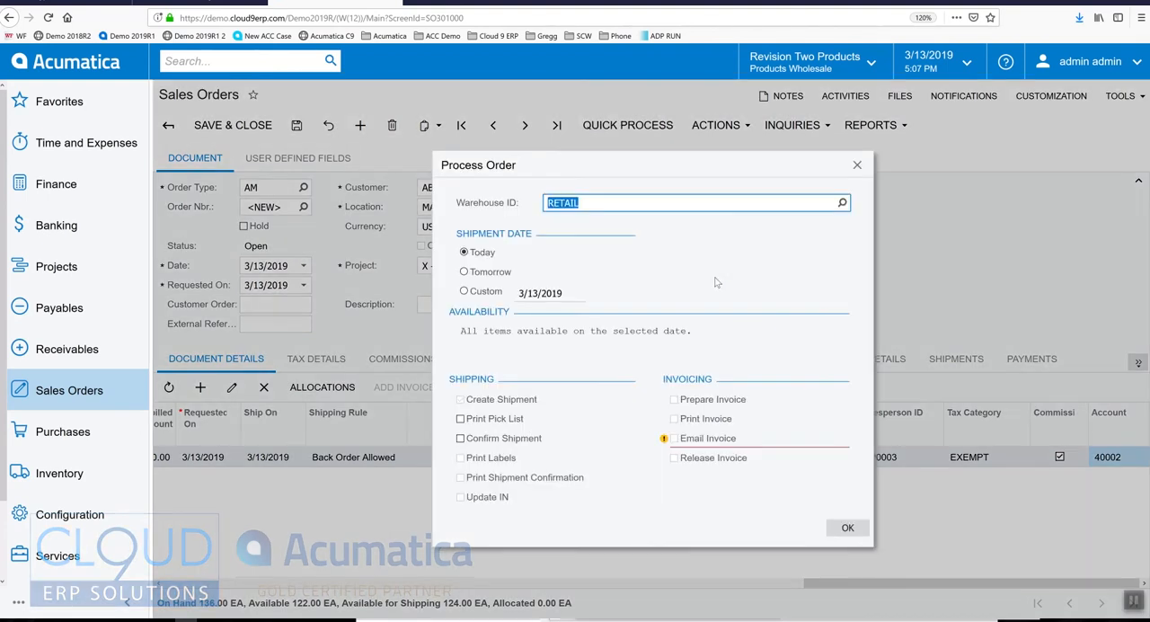
click(461, 440)
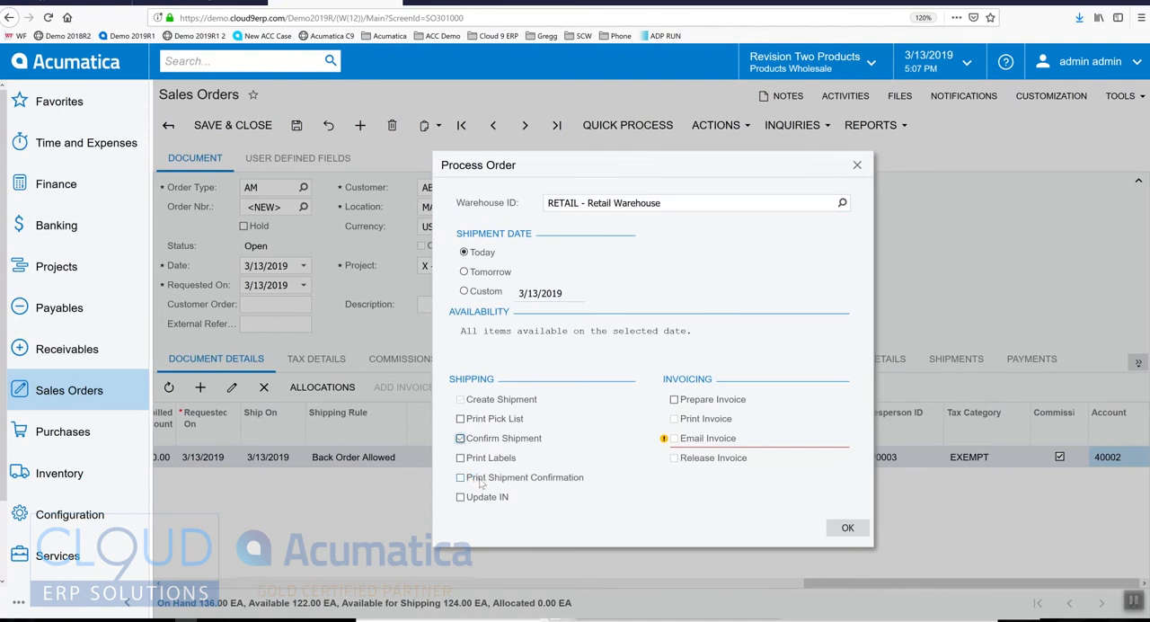
click(675, 400)
click(674, 458)
click(846, 535)
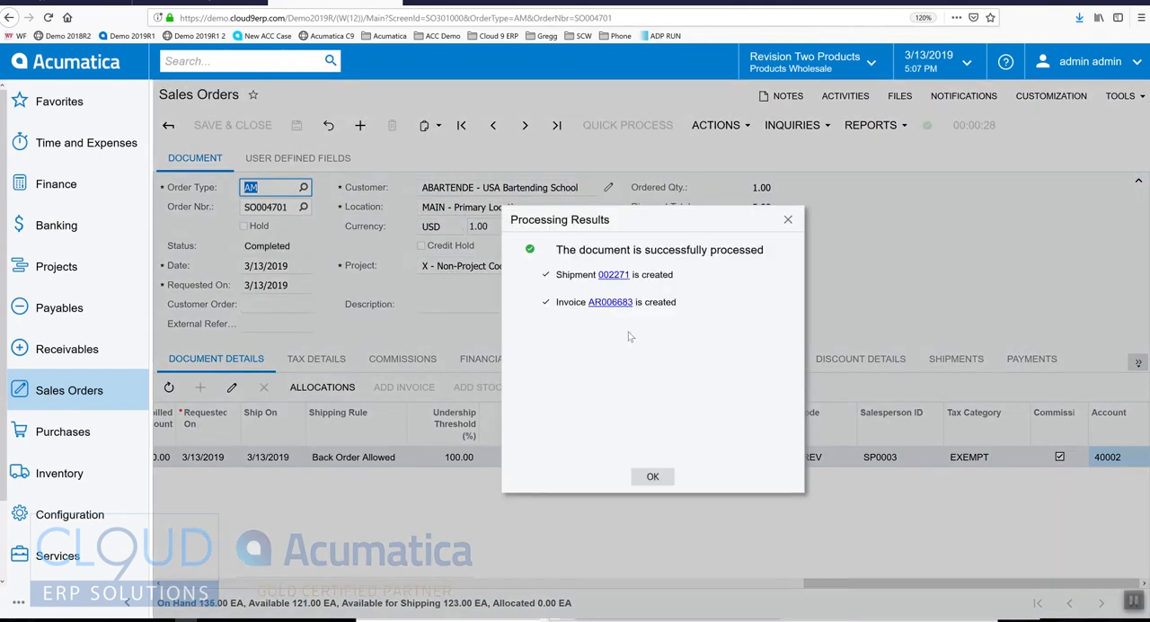
Step: Trace the generated invoice's revenue account from its item line to the Amazon Revenue entry in the linked GL batch
click(610, 302)
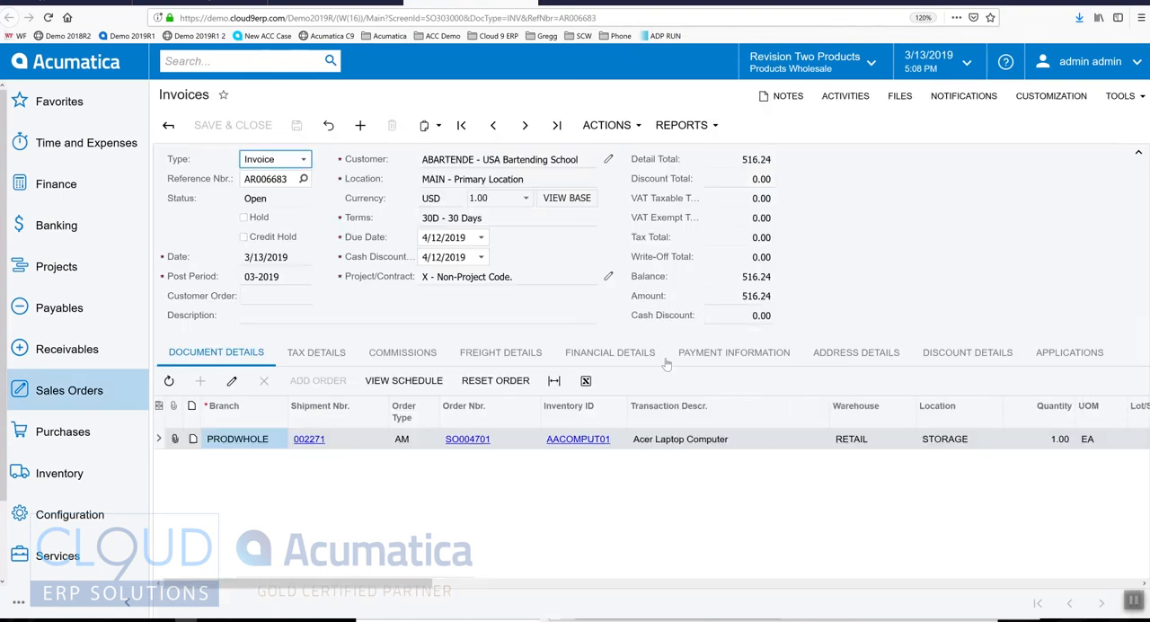
drag(395, 583, 803, 584)
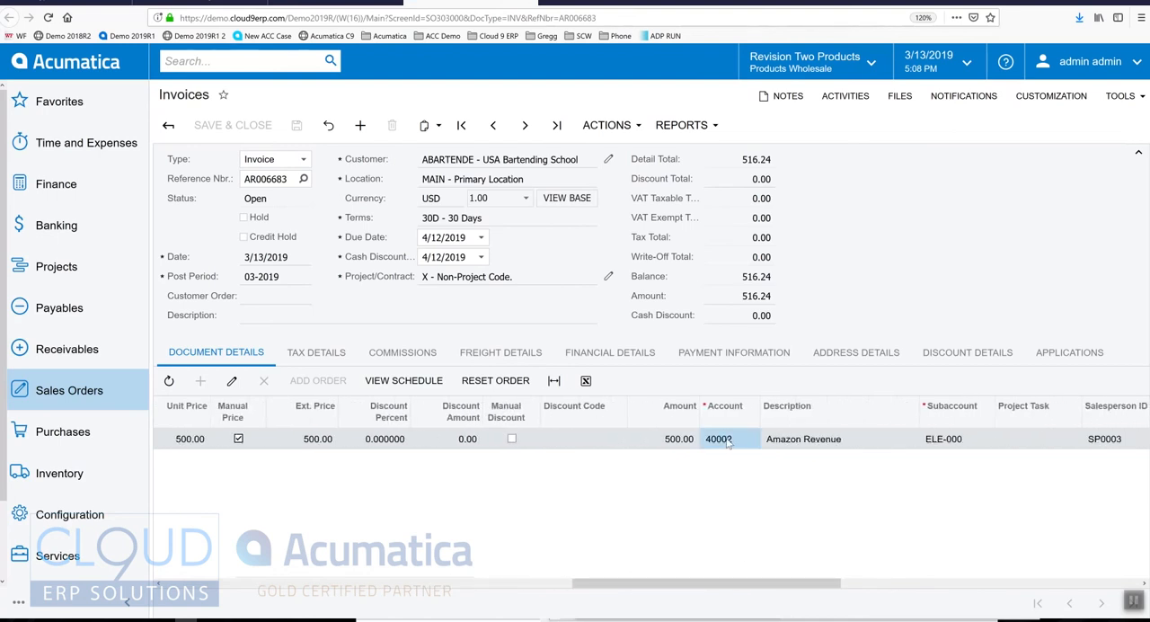
click(612, 354)
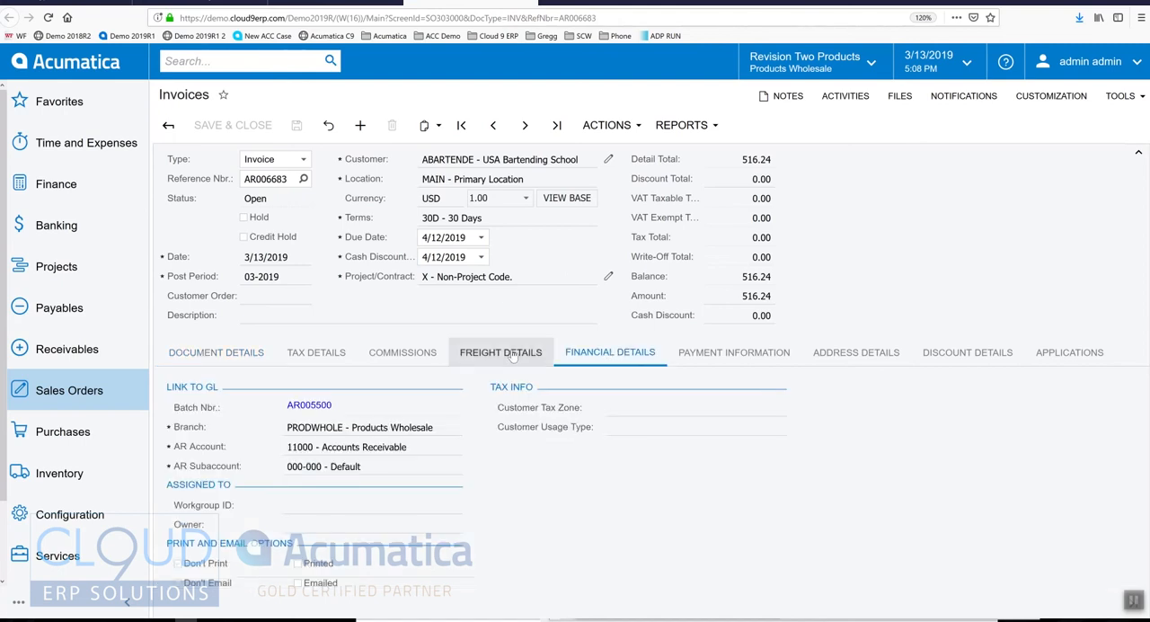
click(310, 405)
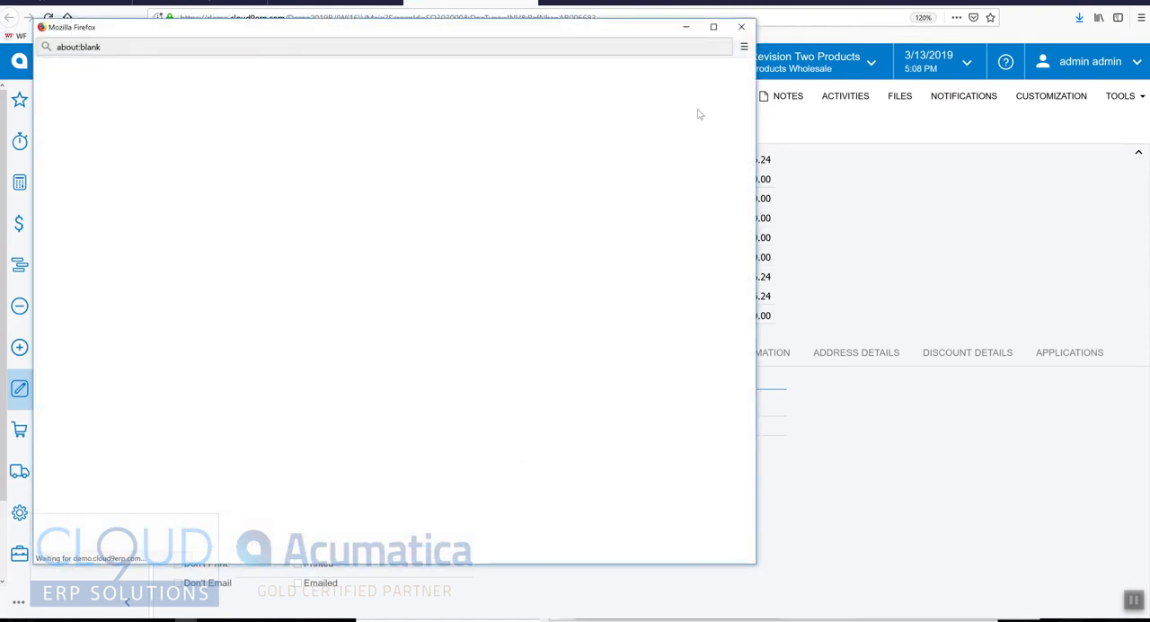
click(713, 27)
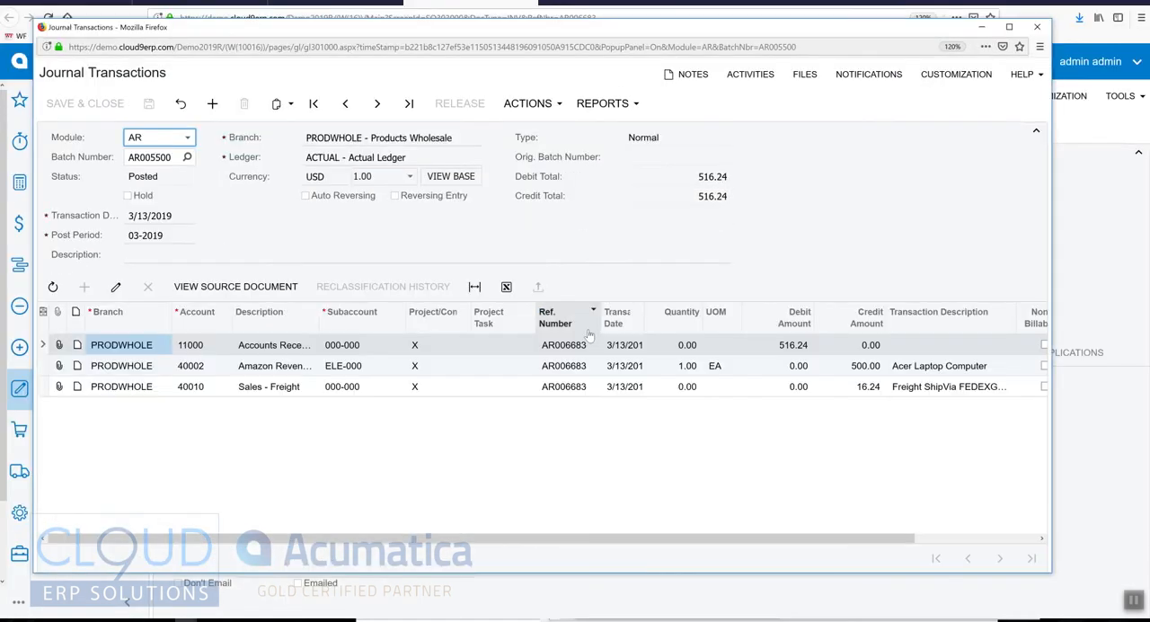
click(280, 373)
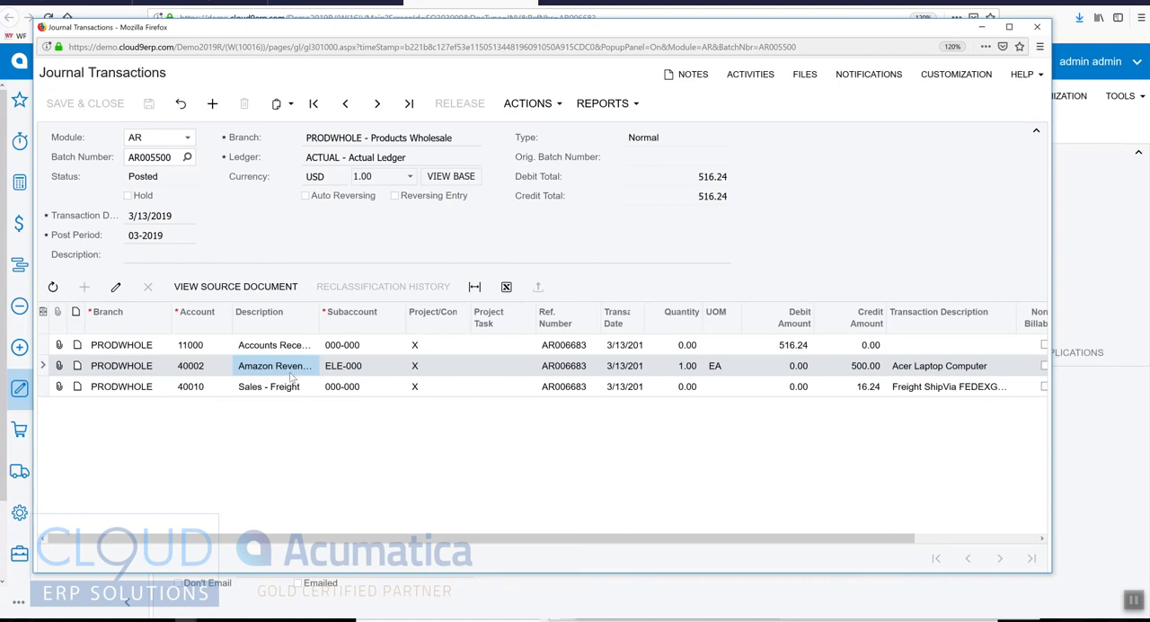
Step: Close the GL batch and run the Profit & Loss report to check the Amazon Revenue line under Sales Revenue
click(532, 370)
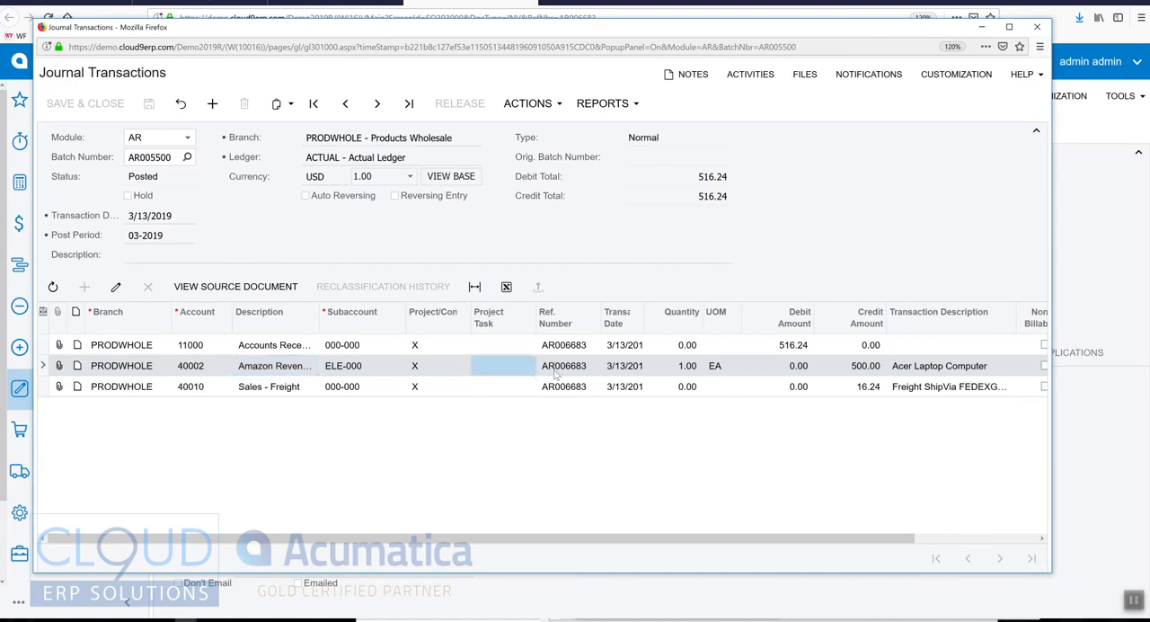
click(1039, 28)
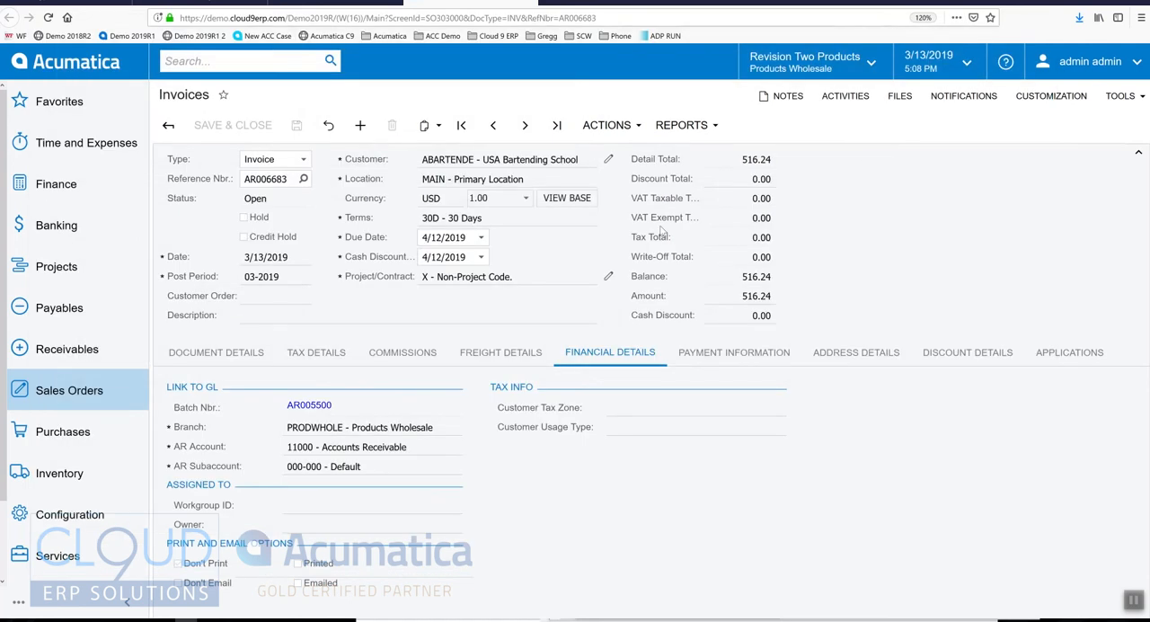
click(54, 194)
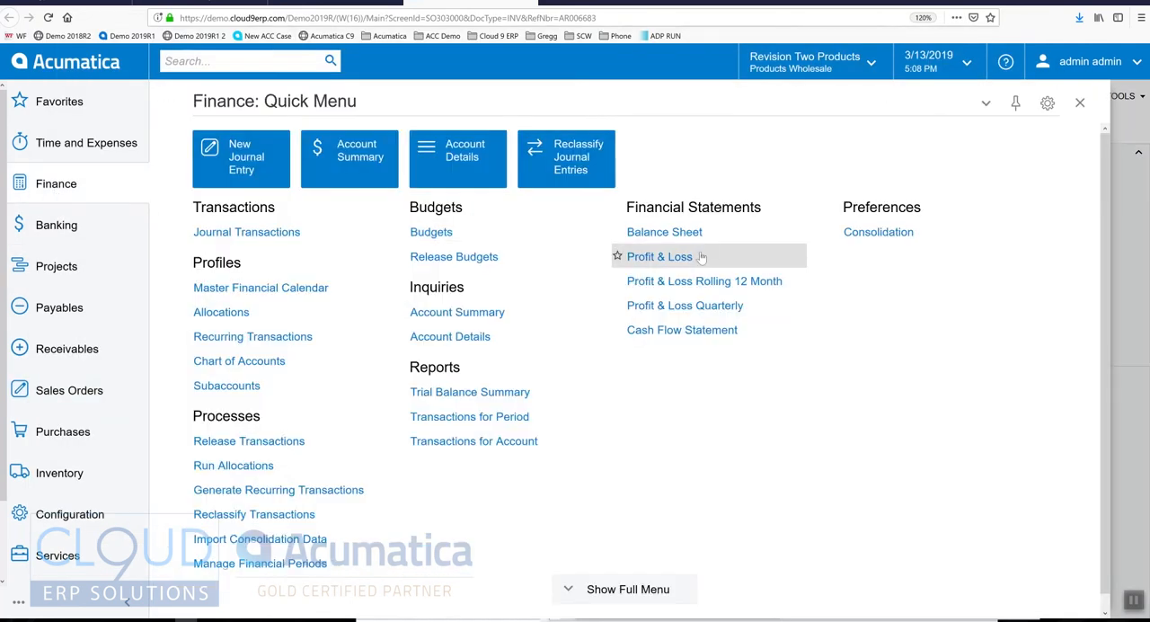
click(619, 255)
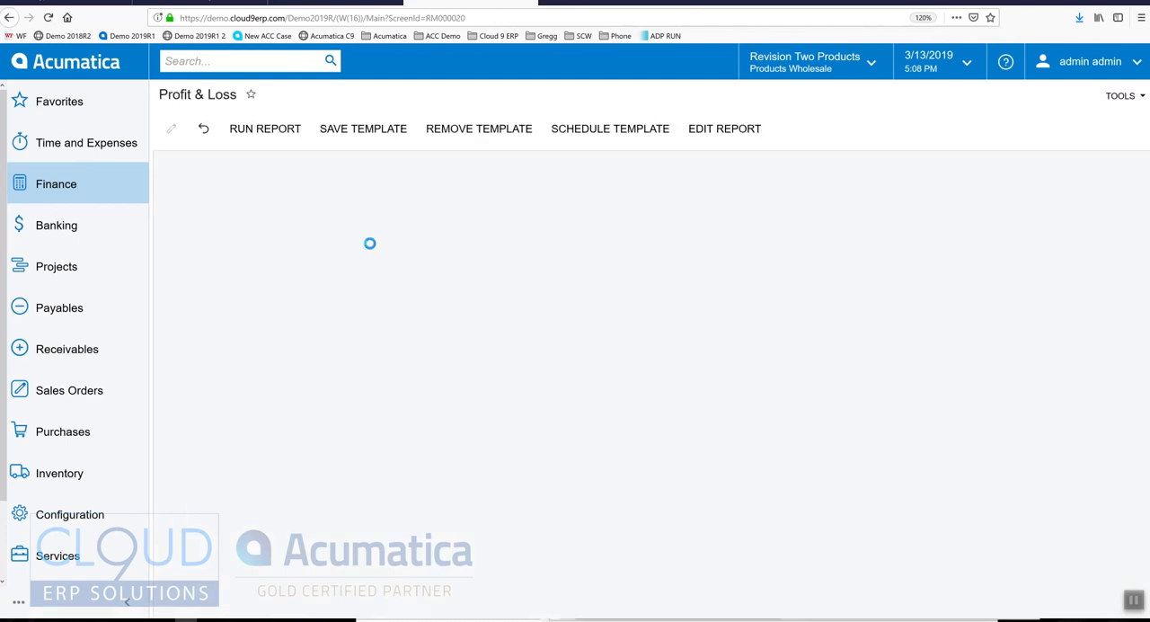
click(293, 129)
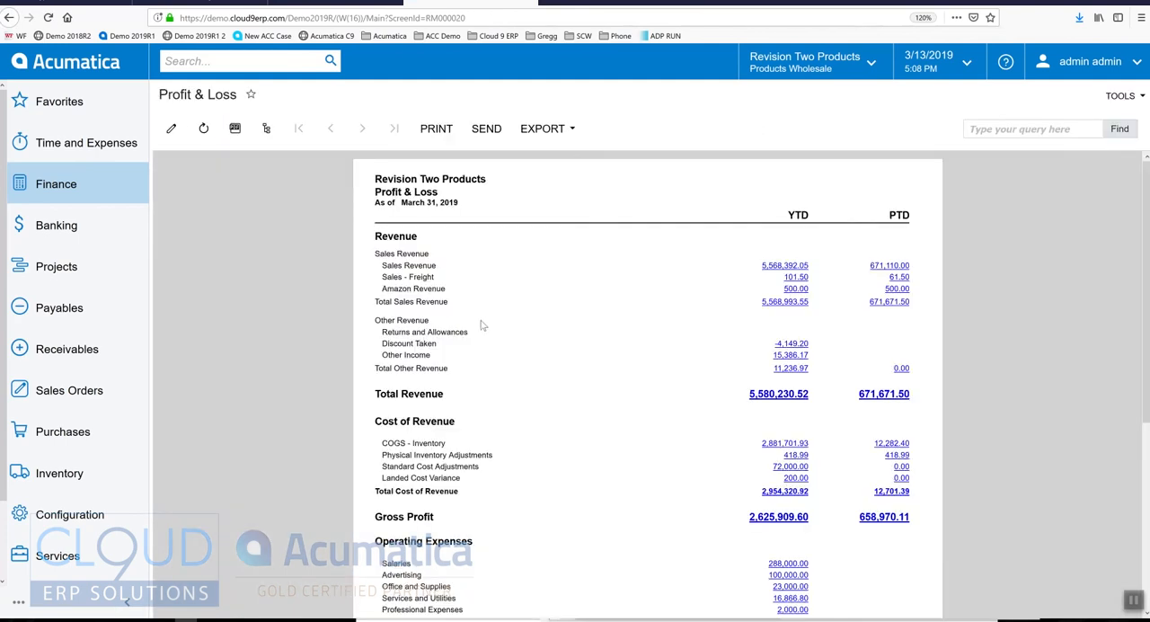
drag(387, 287, 647, 288)
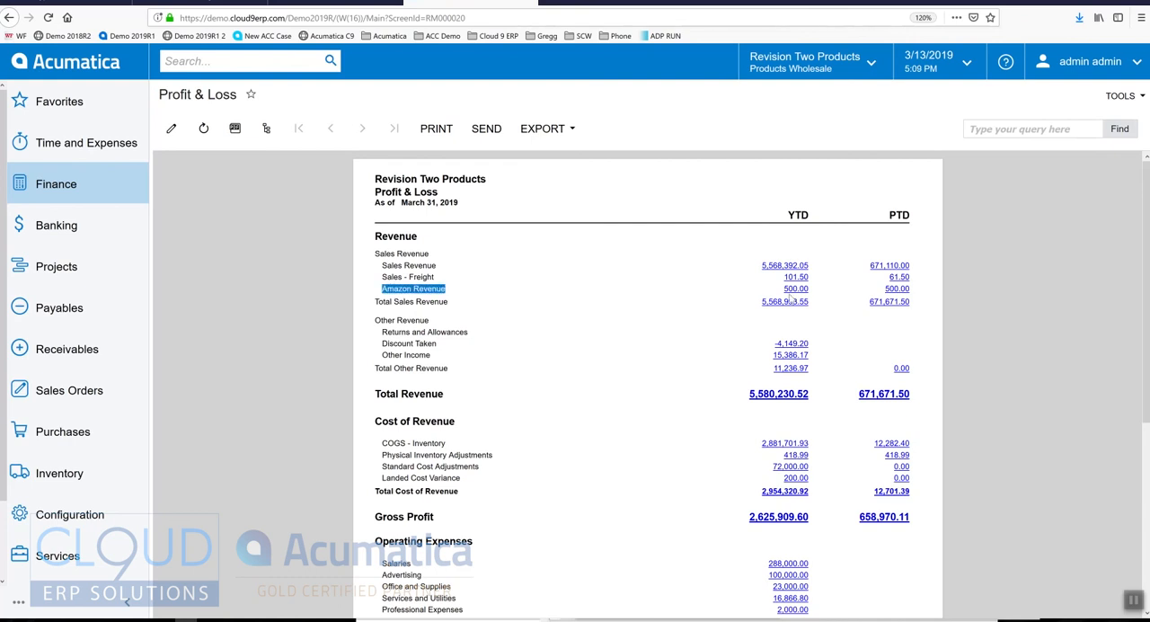